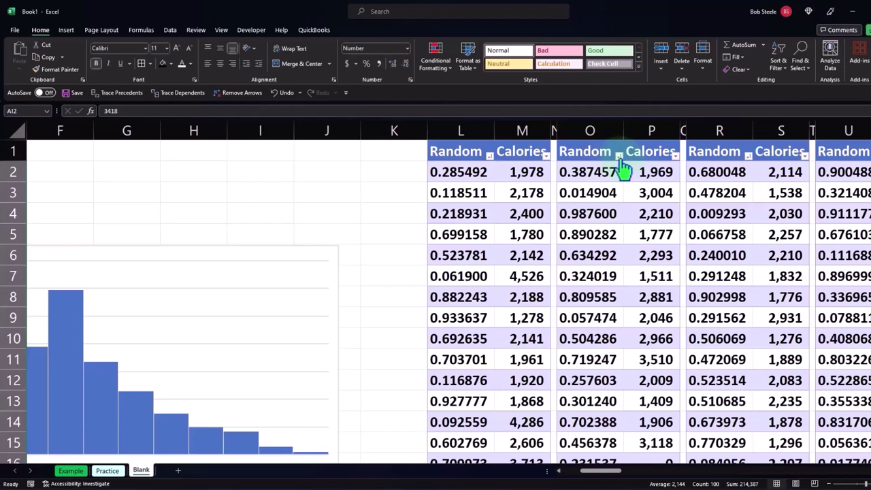
# - Re-sort the Random columns O, U and X to force fresh calorie sample draws
pyautogui.click(619, 156)
pyautogui.press('Escape')
pyautogui.hscroll(2, 715, 167)
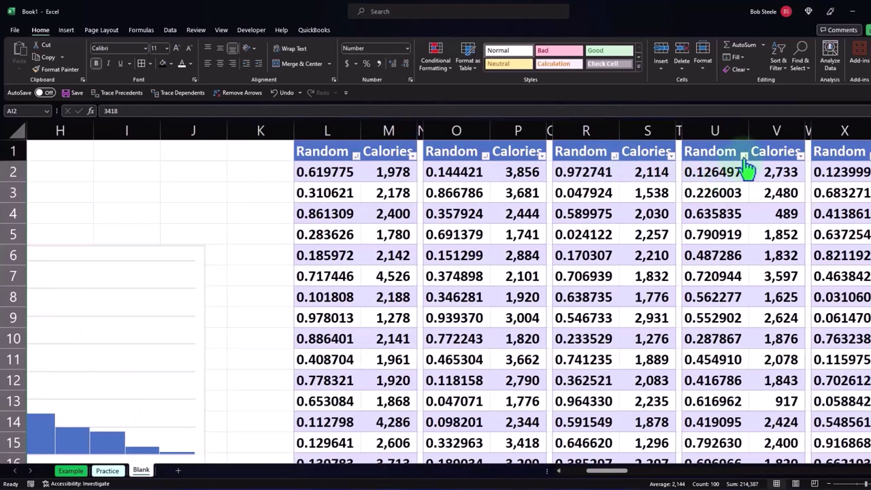
pyautogui.click(744, 156)
pyautogui.press('Escape')
pyautogui.hscroll(4, 715, 170)
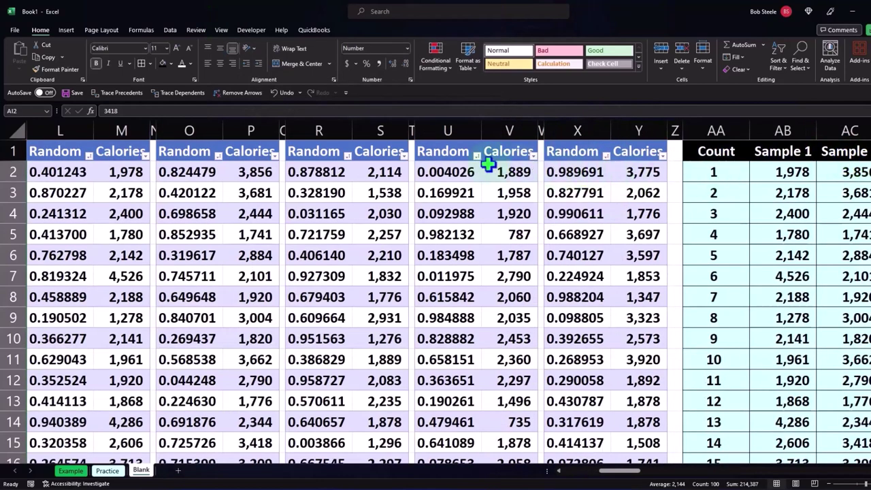
pyautogui.click(478, 157)
pyautogui.press('Escape')
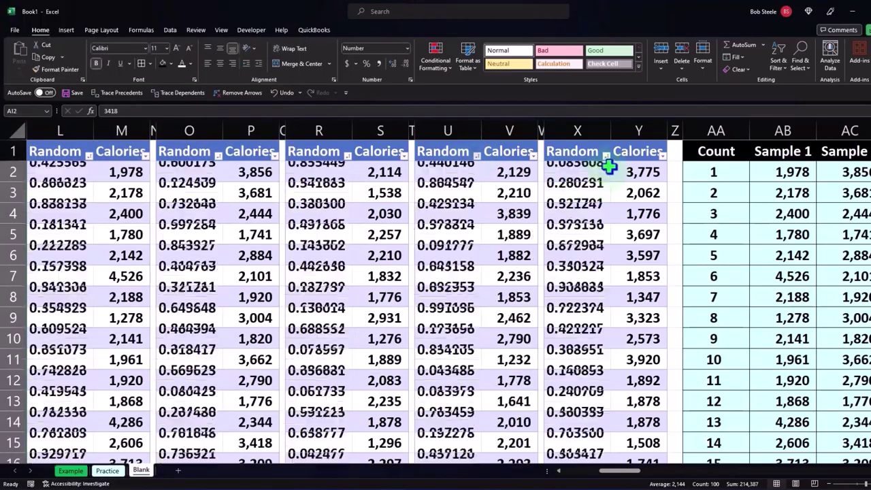
pyautogui.click(606, 156)
pyautogui.press('Escape')
pyautogui.hscroll(2, 613, 286)
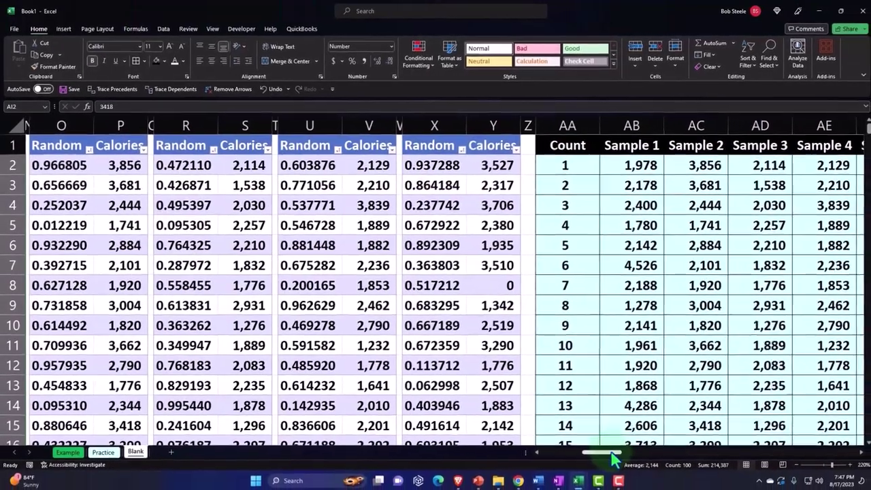
pyautogui.hscroll(5, 621, 451)
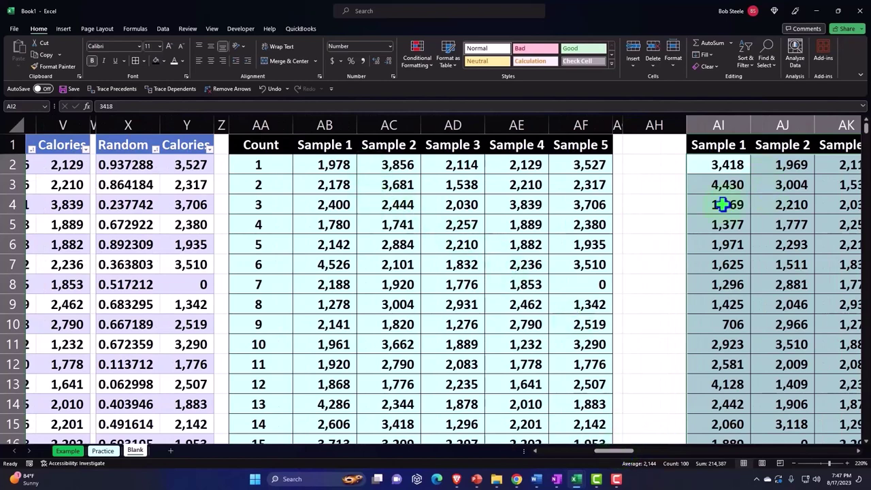
# - Copy Samples 1–5 (AB2:AF17) into AN2 as pasted values, then apply the source formatting
pyautogui.moveTo(326, 166)
pyautogui.mouseDown()
pyautogui.moveTo(338, 167)
pyautogui.moveTo(510, 370)
pyautogui.moveTo(555, 453)
pyautogui.moveTo(557, 411)
pyautogui.mouseUp()
pyautogui.hotkey('ctrl', 'c')
pyautogui.moveTo(608, 452); pyautogui.dragTo(634, 452)
pyautogui.scroll(3, 558, 259)
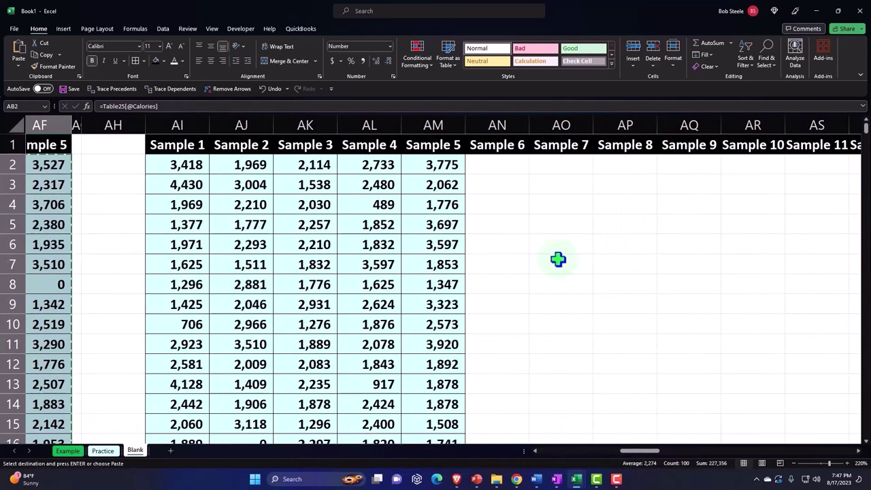
pyautogui.rightClick(505, 165)
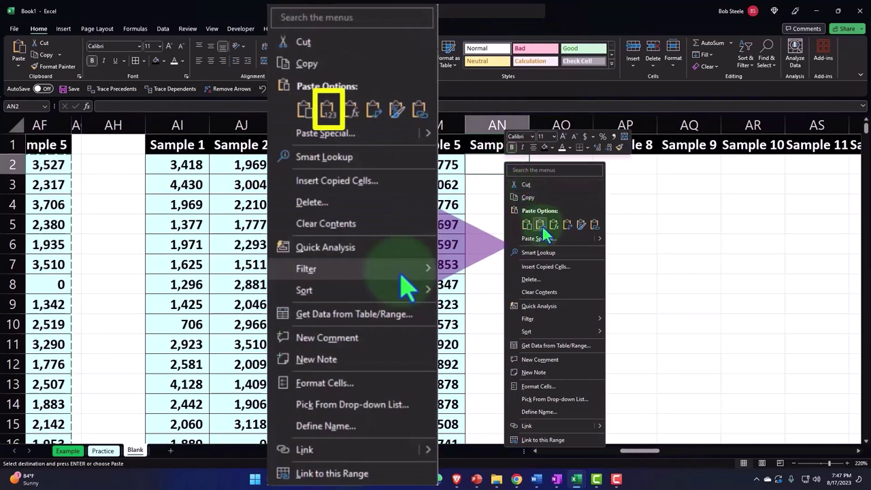
pyautogui.click(542, 225)
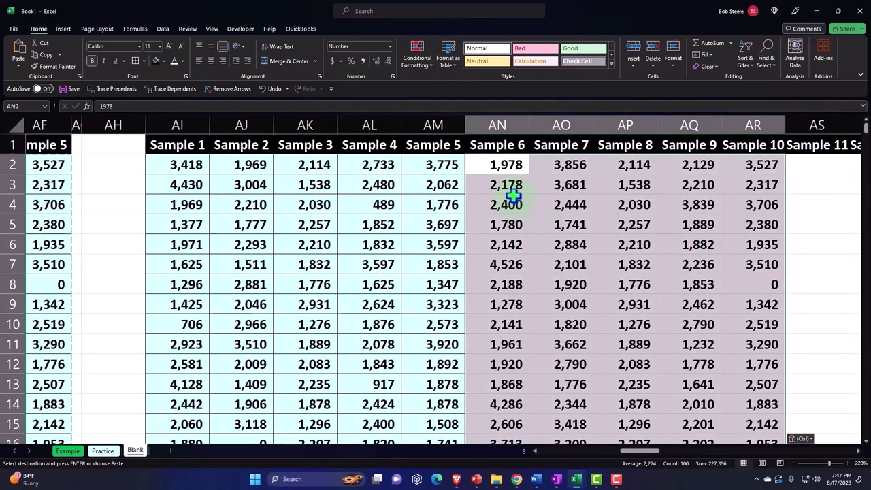
pyautogui.rightClick(513, 197)
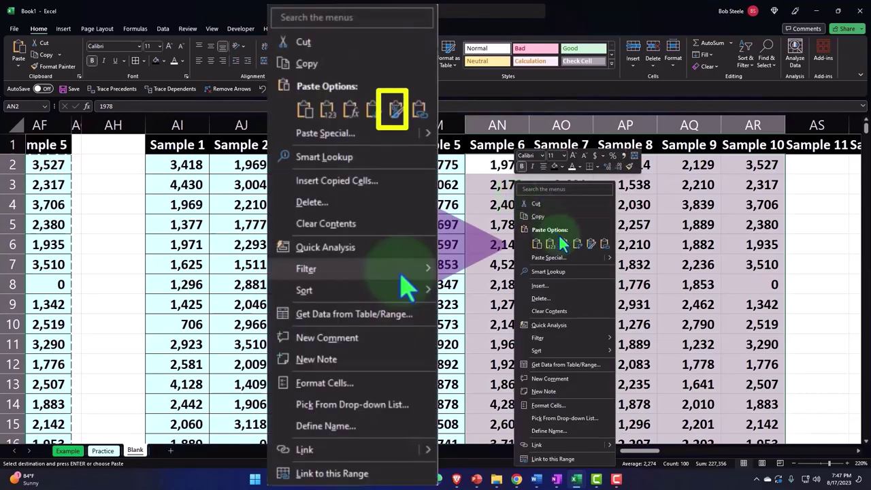
pyautogui.click(587, 244)
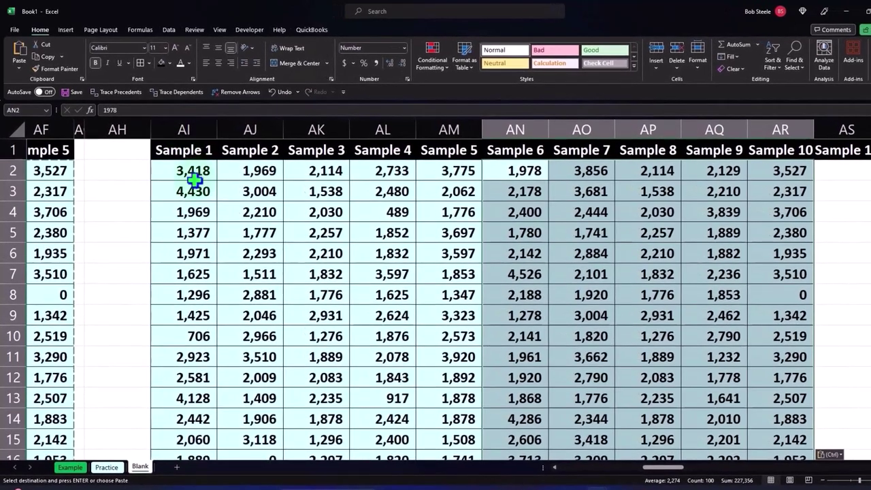
# - Hide columns AI through AR containing the copied sample block
pyautogui.click(196, 127)
pyautogui.moveTo(196, 127); pyautogui.dragTo(753, 140)
pyautogui.rightClick(384, 222)
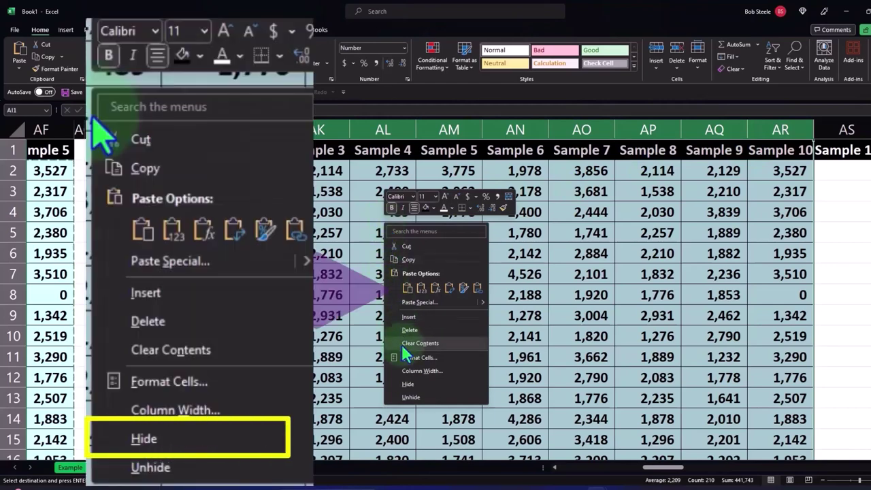
pyautogui.click(408, 386)
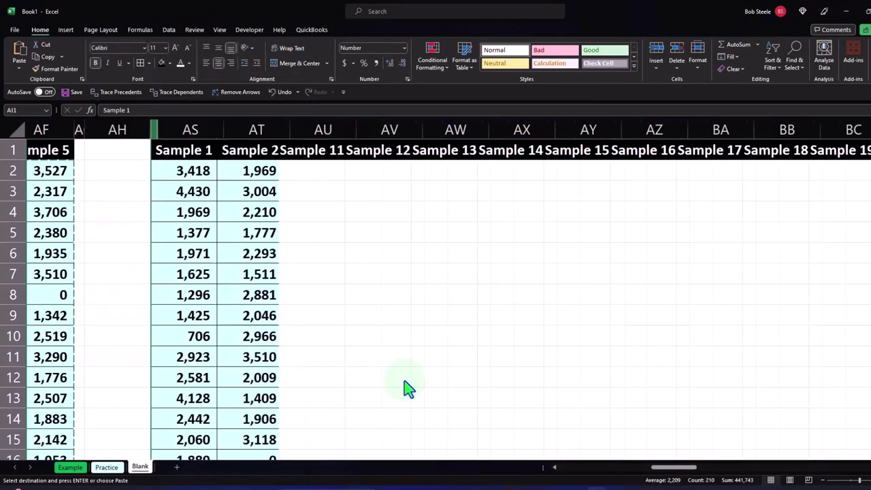
pyautogui.click(180, 204)
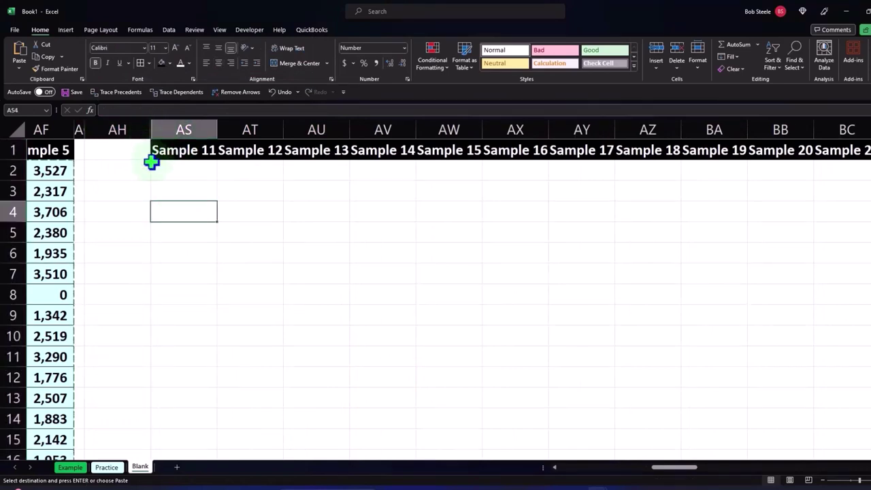
pyautogui.click(225, 209)
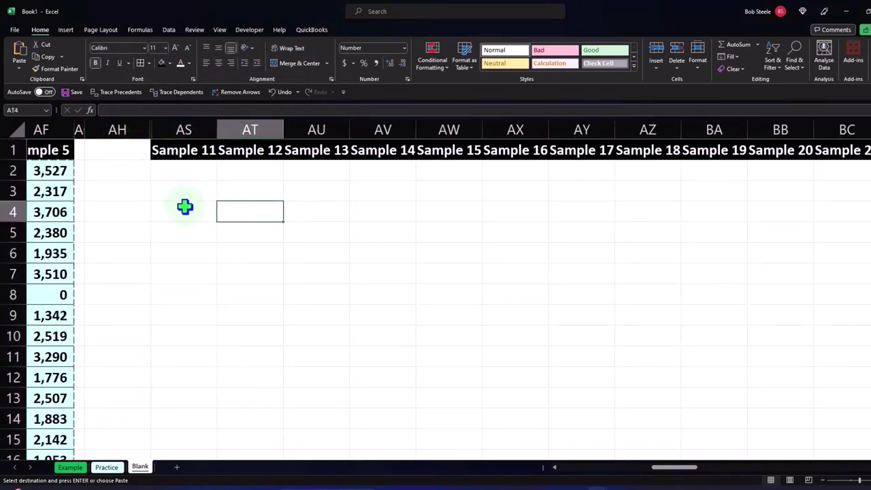
pyautogui.moveTo(674, 470); pyautogui.dragTo(598, 488)
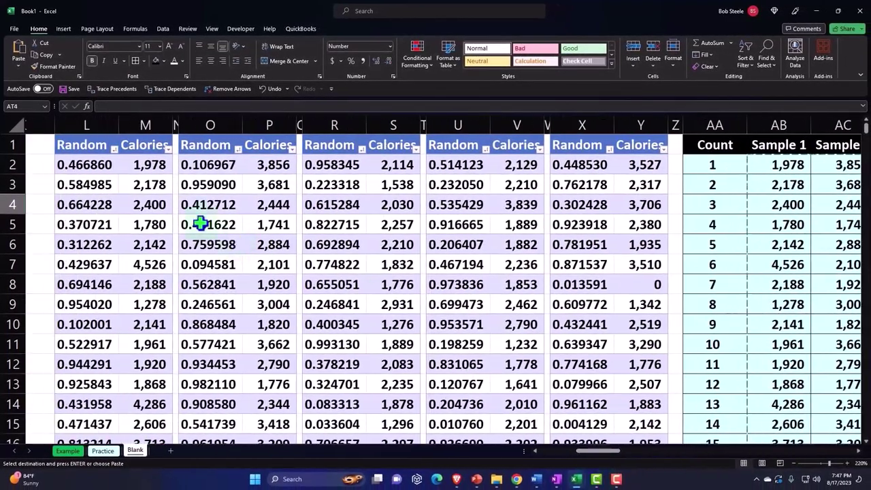
# - Sort Random columns L, O, R, U and X smallest to largest, then select the Count and Sample values
pyautogui.click(114, 149)
pyautogui.click(107, 155)
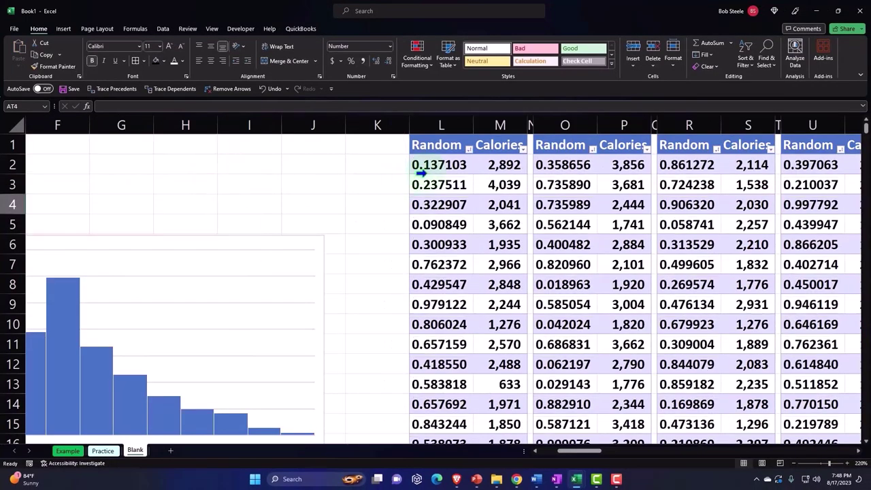
pyautogui.click(593, 148)
pyautogui.click(586, 158)
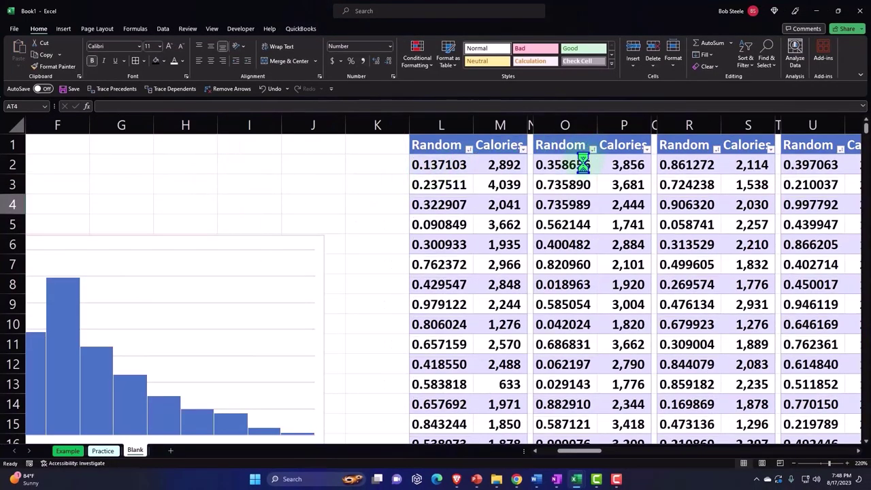
pyautogui.click(589, 149)
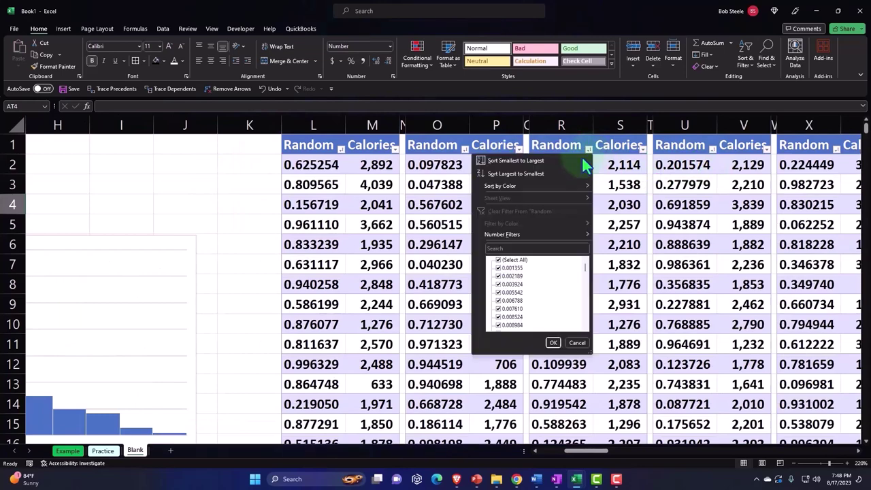
pyautogui.click(557, 163)
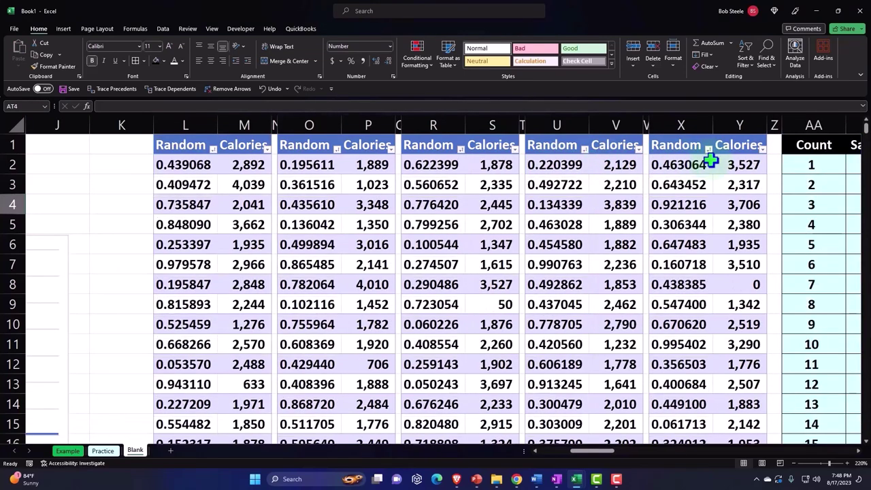
pyautogui.click(584, 149)
pyautogui.click(567, 159)
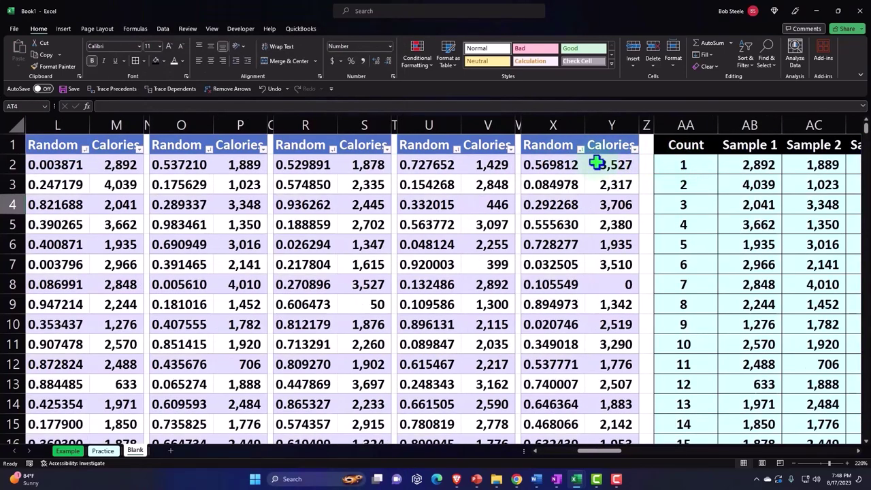
pyautogui.click(581, 150)
pyautogui.click(560, 161)
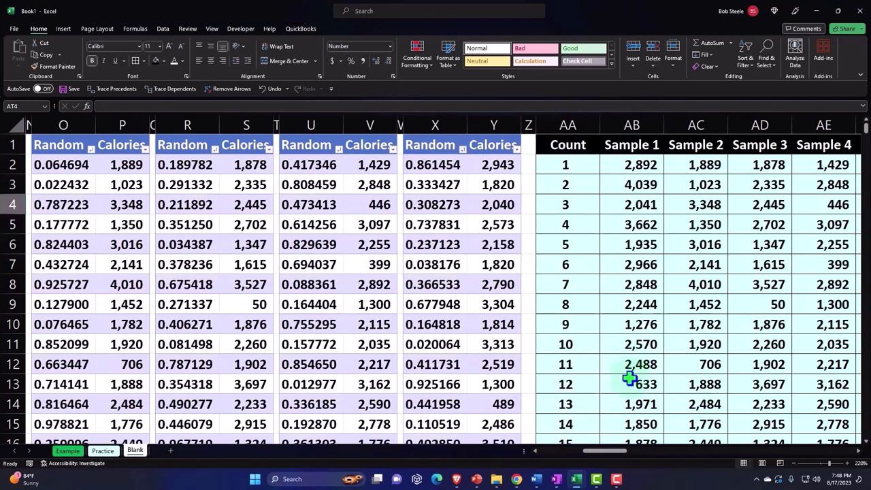
pyautogui.moveTo(616, 452); pyautogui.dragTo(639, 452)
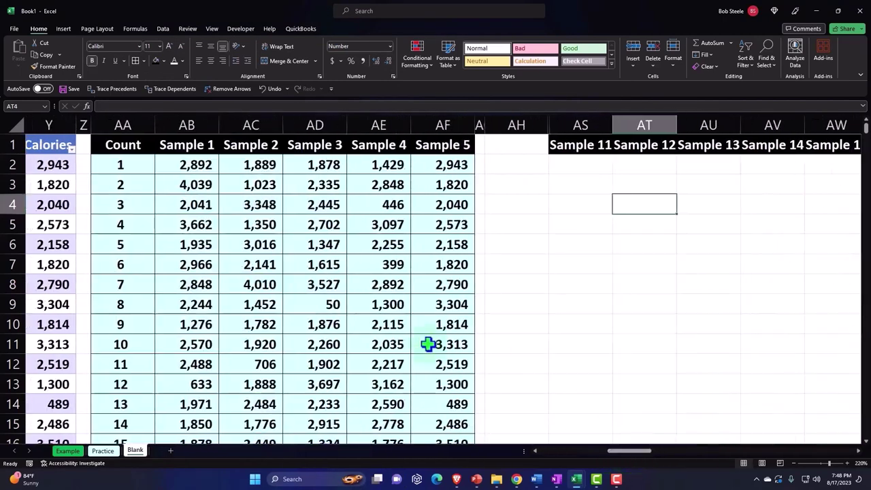
pyautogui.moveTo(118, 169); pyautogui.dragTo(418, 404)
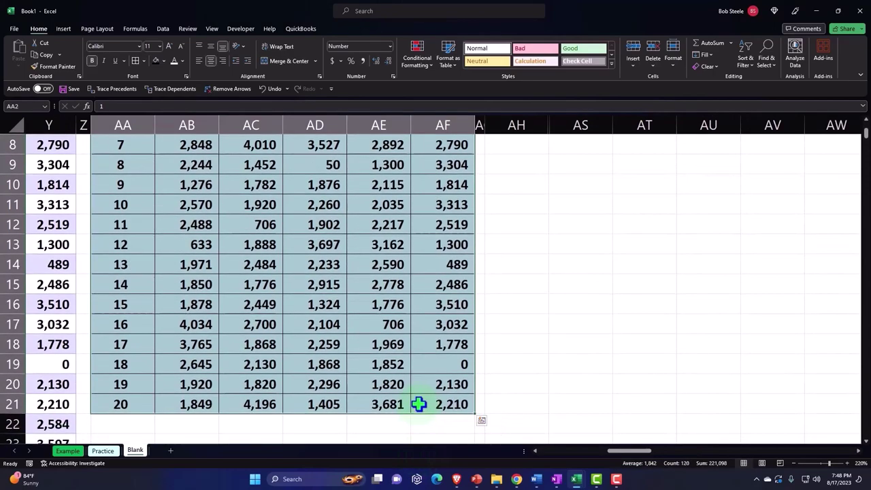
# - Paste the copied block at AS2, then undo that paste
pyautogui.scroll(3, 627, 225)
pyautogui.click(587, 164)
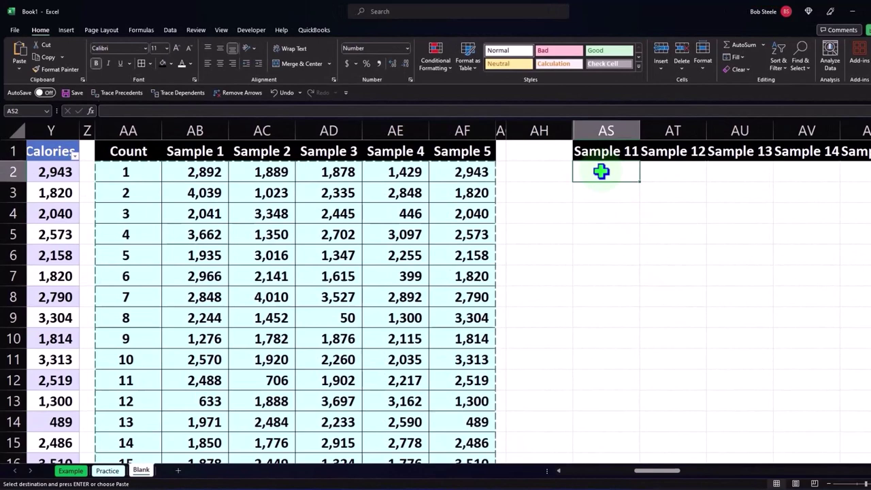
pyautogui.rightClick(601, 171)
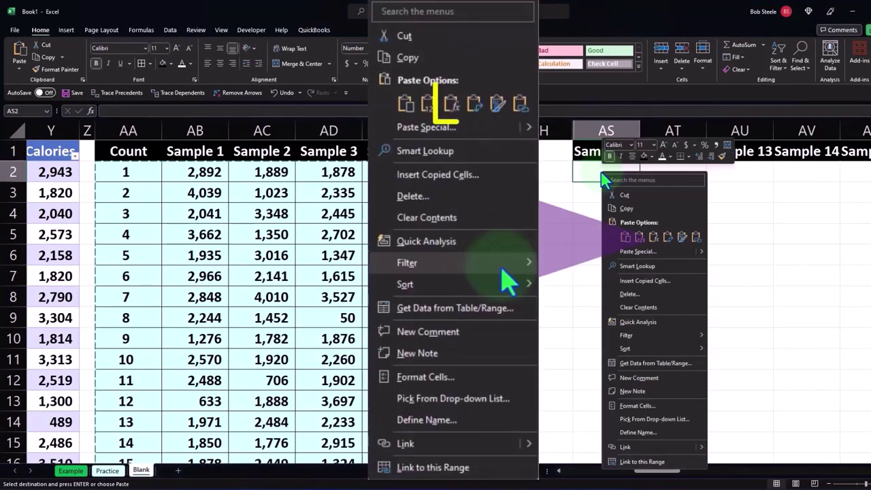
pyautogui.click(645, 246)
pyautogui.rightClick(645, 247)
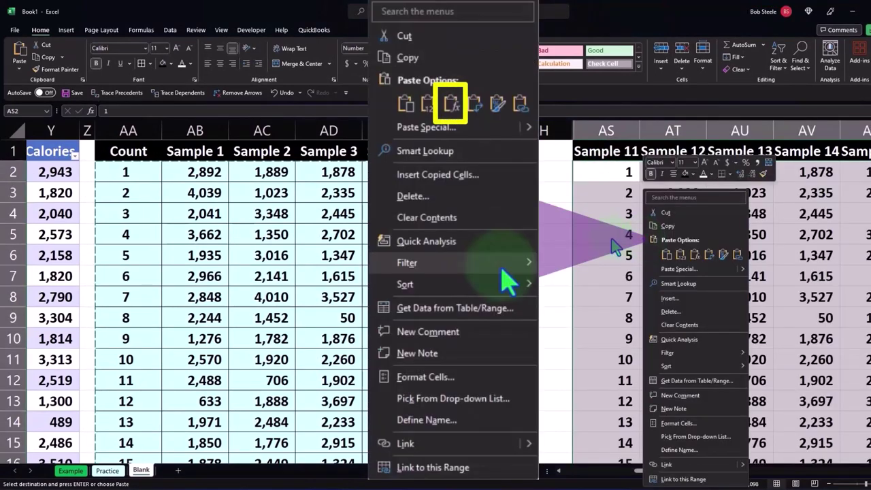
pyautogui.press('Escape')
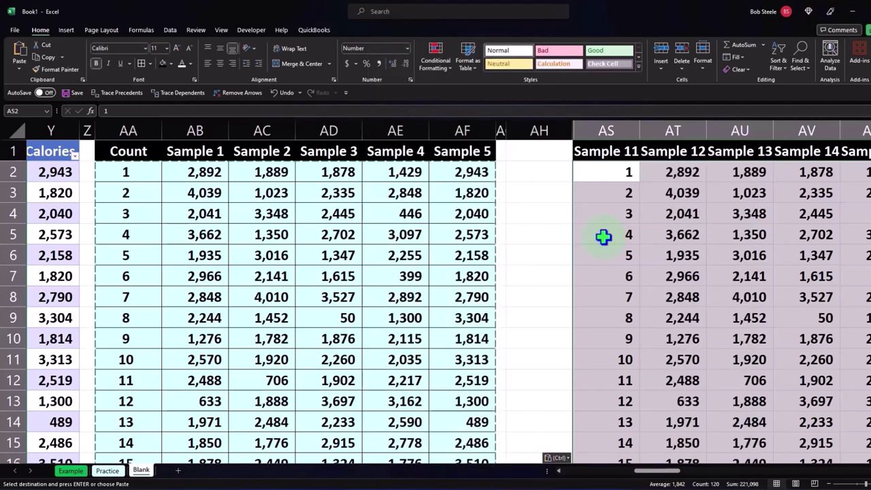
pyautogui.hotkey('ctrl', 'z')
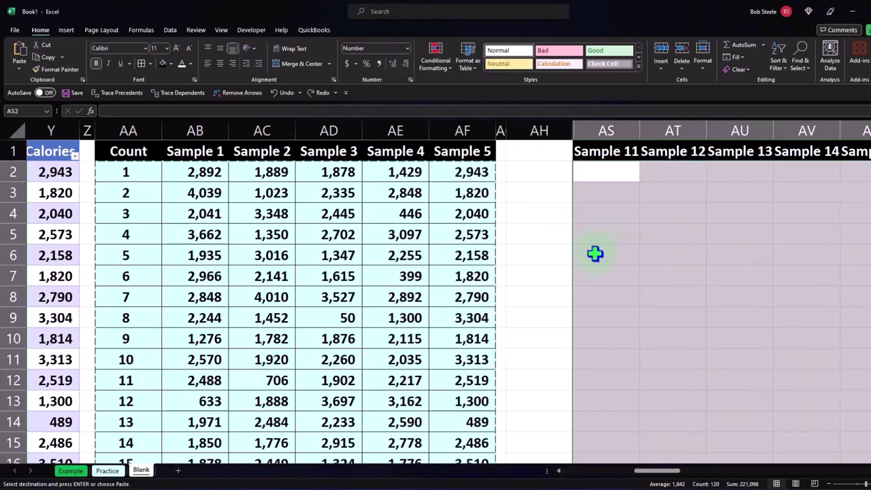
# - Put the Sample 1–5 numbers into AS2 as values with the table's formatting
pyautogui.moveTo(195, 176); pyautogui.dragTo(452, 424)
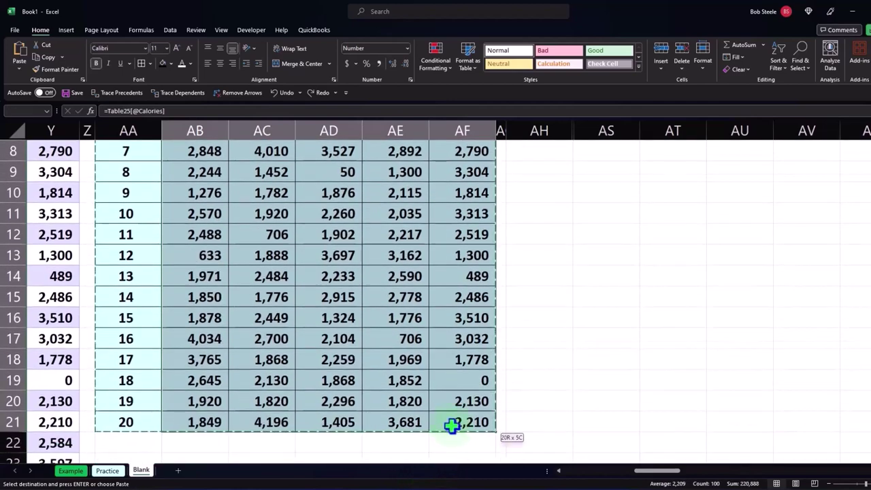
pyautogui.scroll(3, 556, 370)
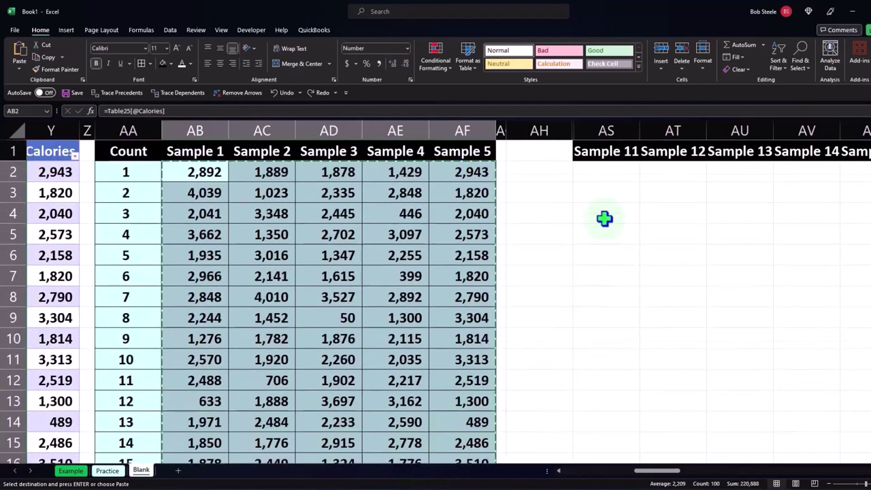
pyautogui.click(606, 171)
pyautogui.rightClick(605, 171)
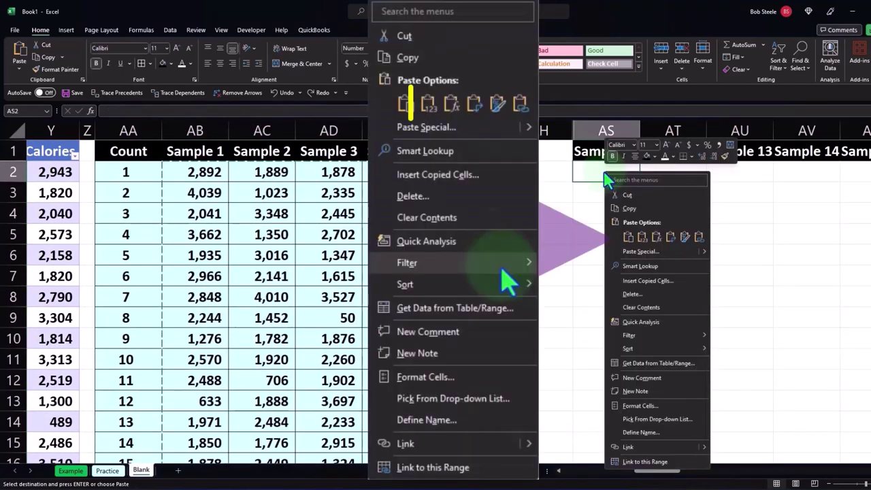
pyautogui.click(642, 239)
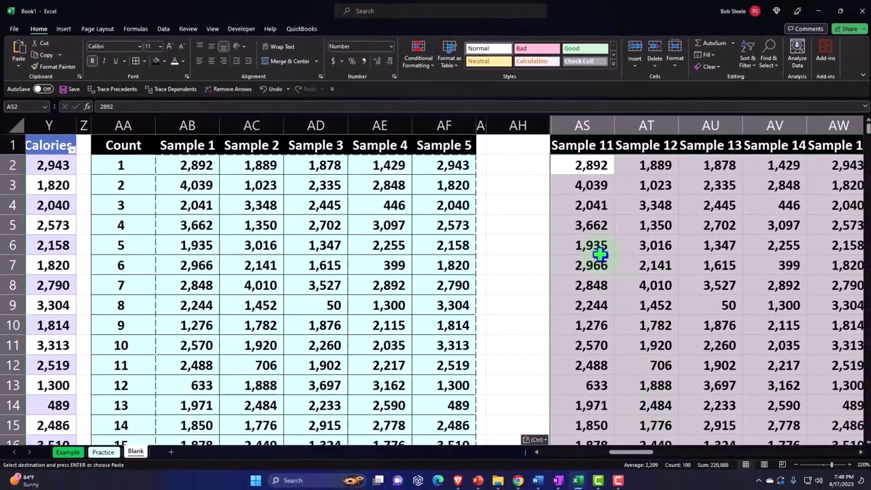
pyautogui.rightClick(611, 192)
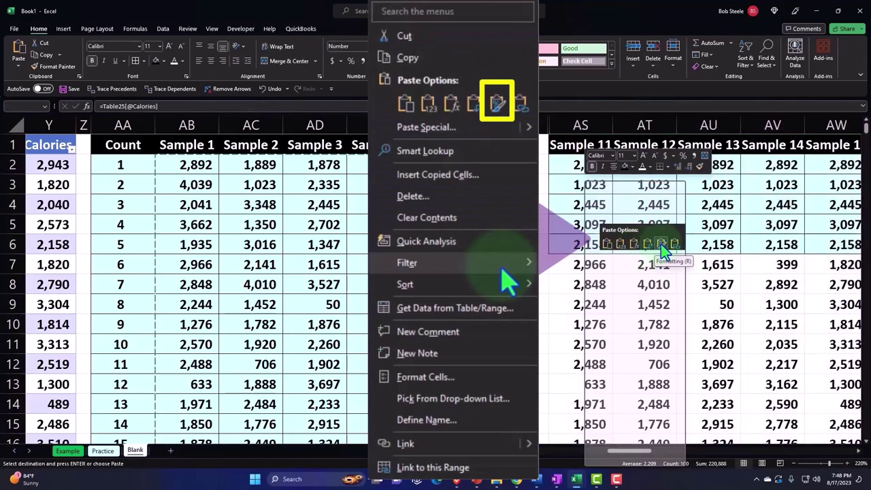
pyautogui.click(661, 244)
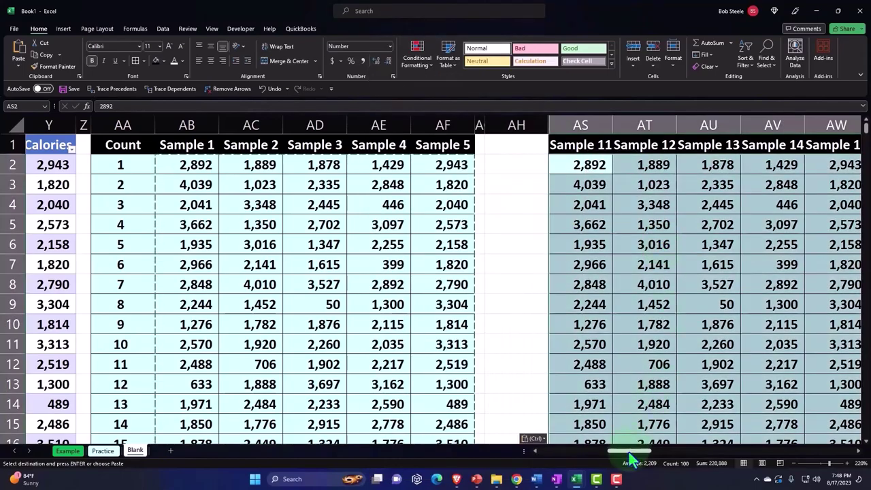
pyautogui.moveTo(629, 453); pyautogui.dragTo(596, 460)
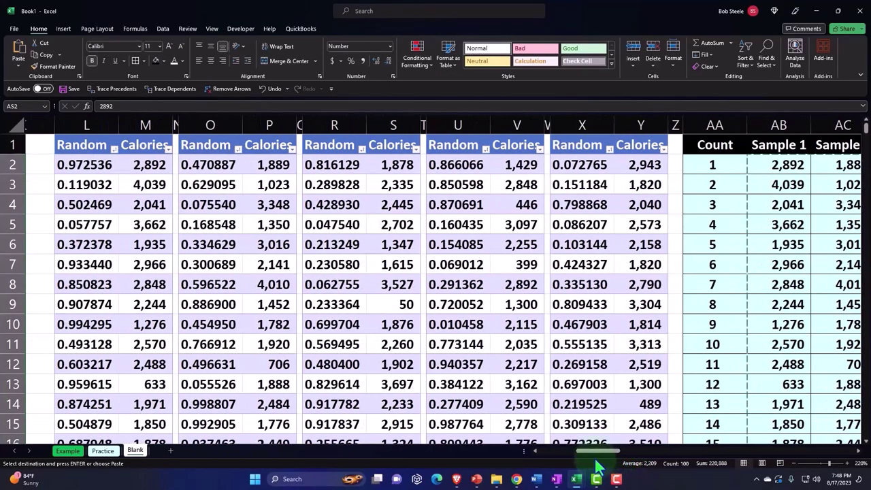
# - Sort Random columns L, O, R, U and X smallest to largest, giving Samples starting 1,335 and 1,680
pyautogui.click(115, 148)
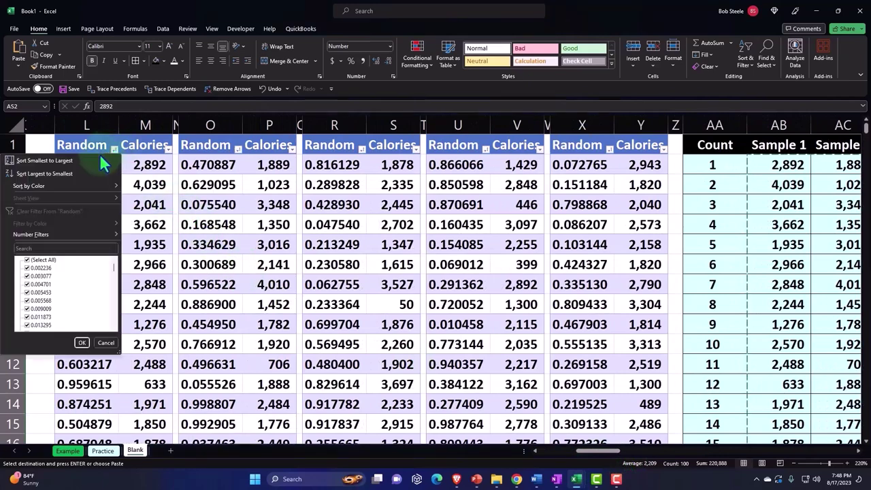
pyautogui.click(99, 160)
pyautogui.hscroll(-3, 124, 171)
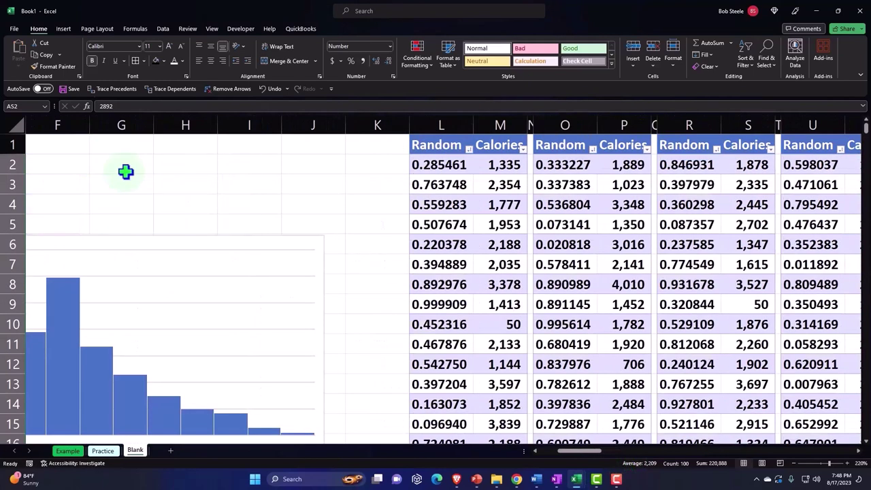
pyautogui.click(592, 149)
pyautogui.click(586, 162)
pyautogui.hscroll(1, 612, 170)
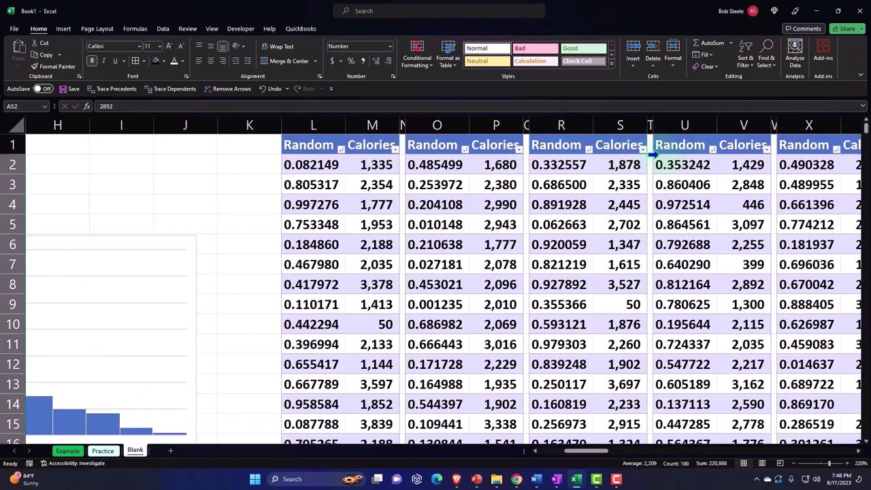
pyautogui.click(589, 149)
pyautogui.click(568, 162)
pyautogui.hscroll(1, 712, 160)
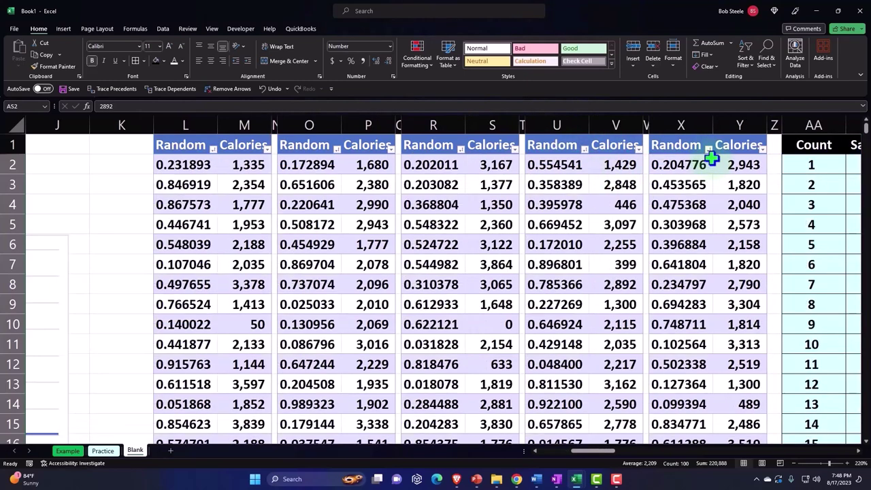
pyautogui.click(584, 149)
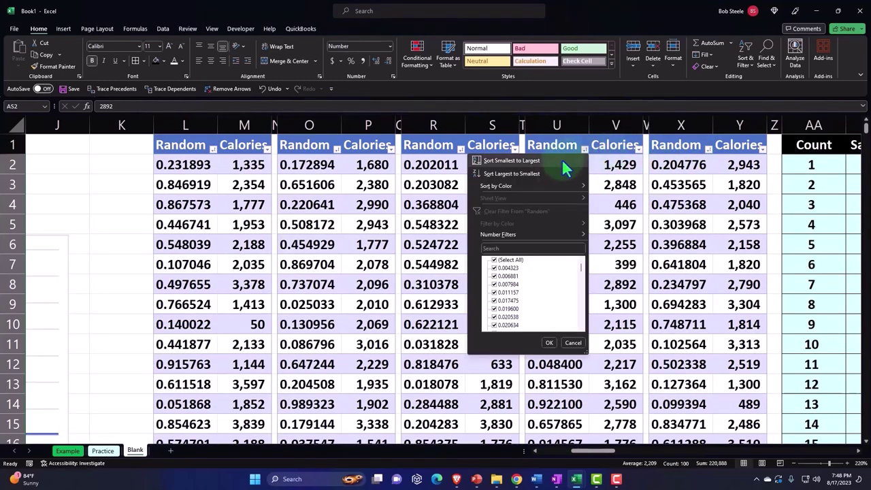
pyautogui.click(564, 164)
pyautogui.hscroll(1, 706, 155)
pyautogui.click(581, 149)
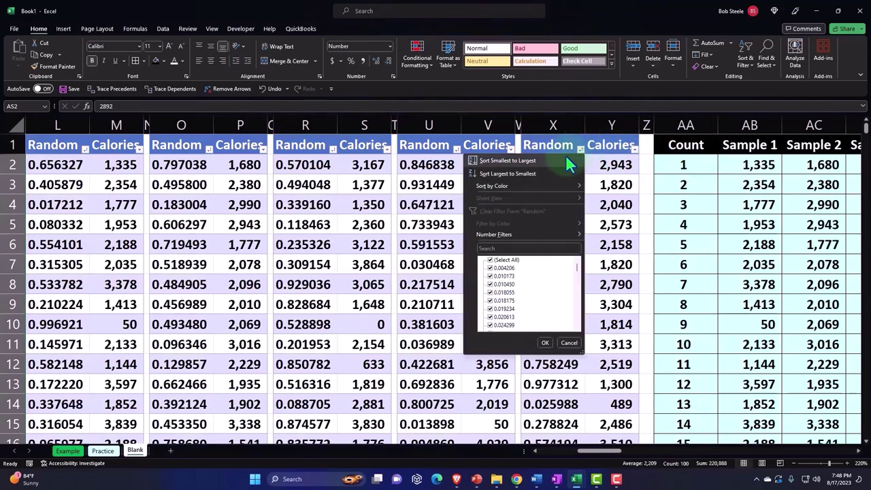
pyautogui.click(568, 162)
pyautogui.hscroll(1, 677, 352)
# - Copy the new Sample 1–5 numbers into AX2 as values with table formatting
pyautogui.hscroll(2, 621, 458)
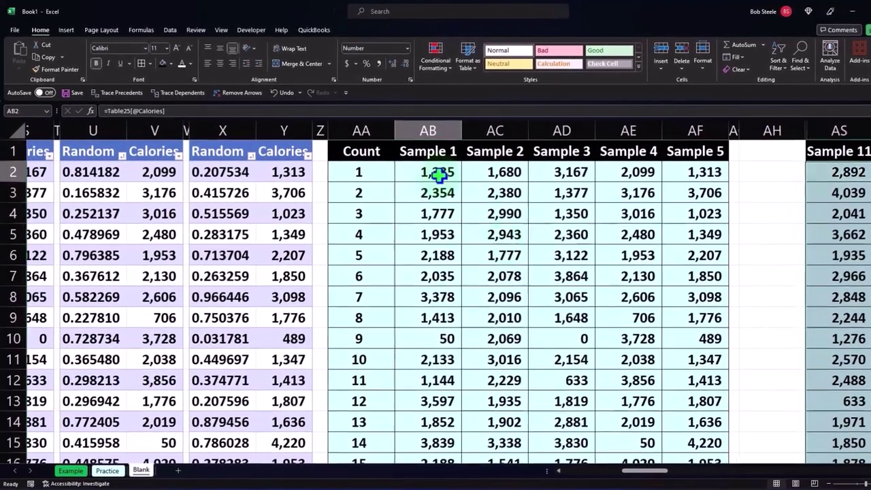
pyautogui.moveTo(419, 165); pyautogui.dragTo(679, 418)
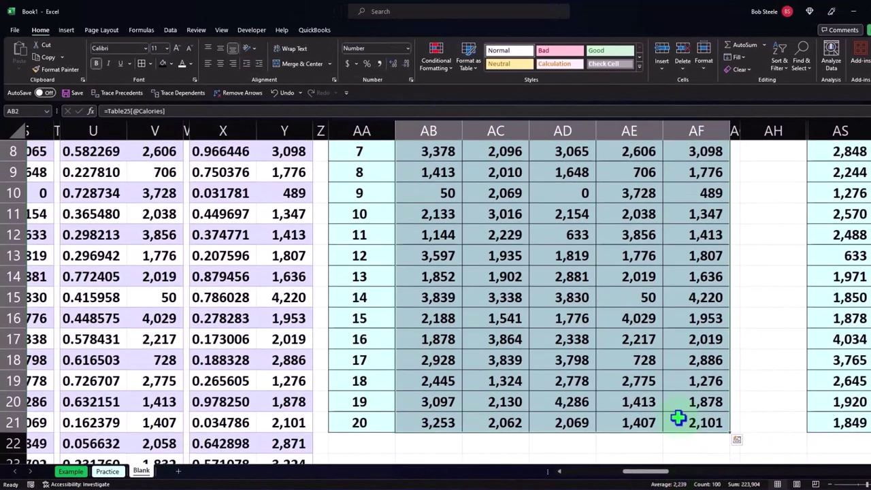
pyautogui.hotkey('ctrl', 'c')
pyautogui.hscroll(5, 662, 479)
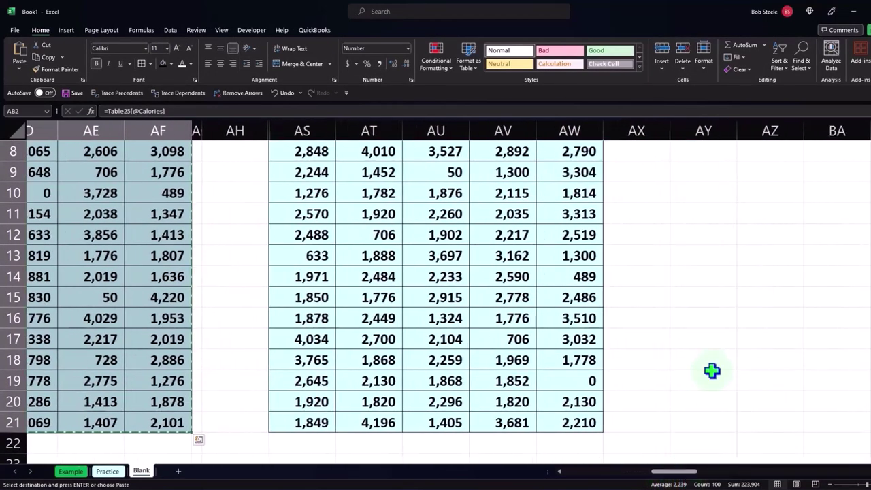
pyautogui.scroll(3, 715, 370)
pyautogui.rightClick(640, 170)
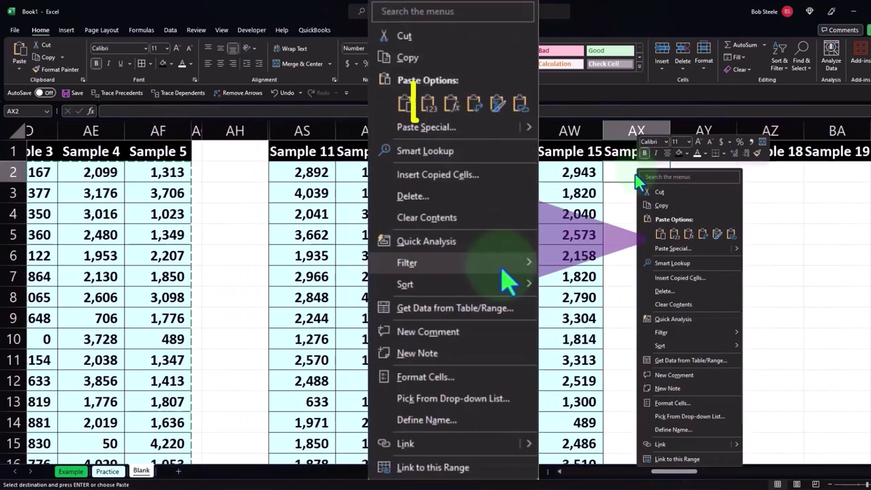
pyautogui.click(672, 234)
pyautogui.rightClick(642, 172)
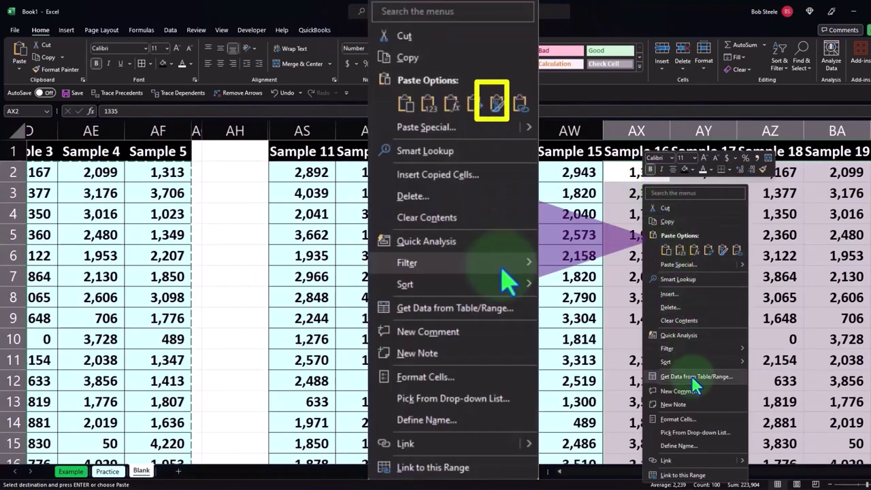
pyautogui.click(722, 252)
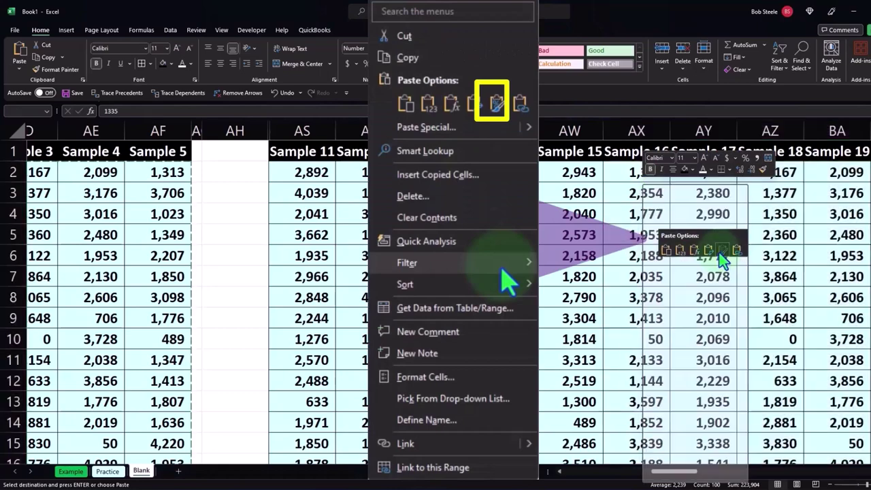
pyautogui.moveTo(302, 130); pyautogui.dragTo(749, 150)
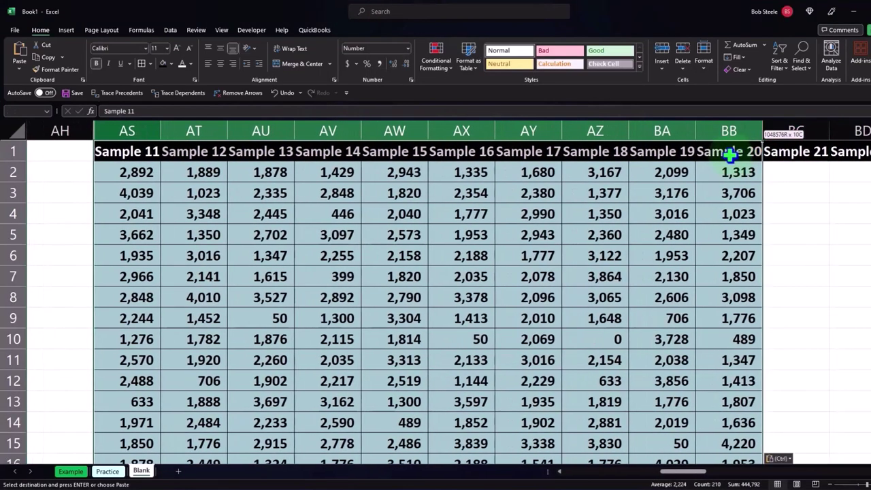
# - Hide the selected Sample 11–20 columns
pyautogui.rightClick(533, 214)
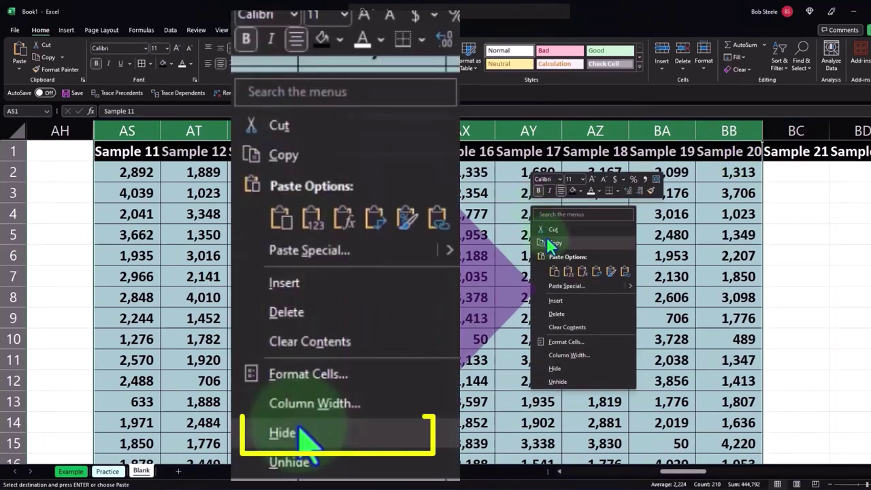
pyautogui.click(558, 368)
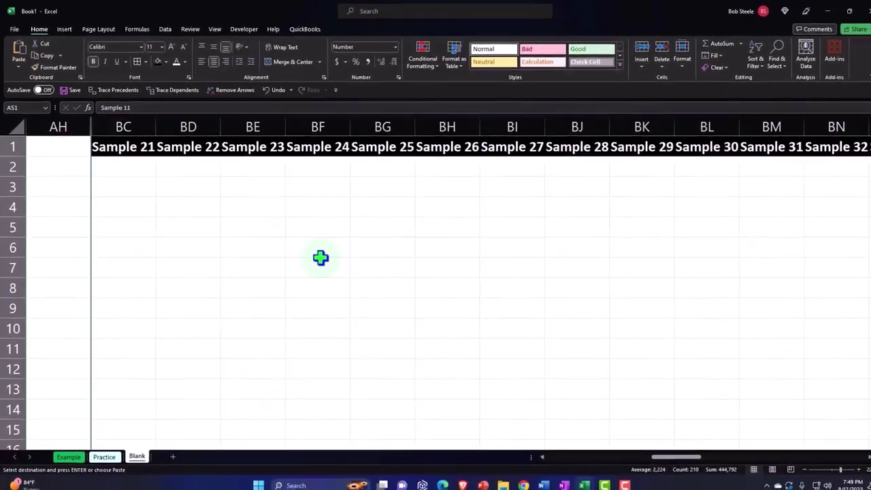
pyautogui.click(260, 233)
pyautogui.moveTo(669, 457); pyautogui.dragTo(658, 461)
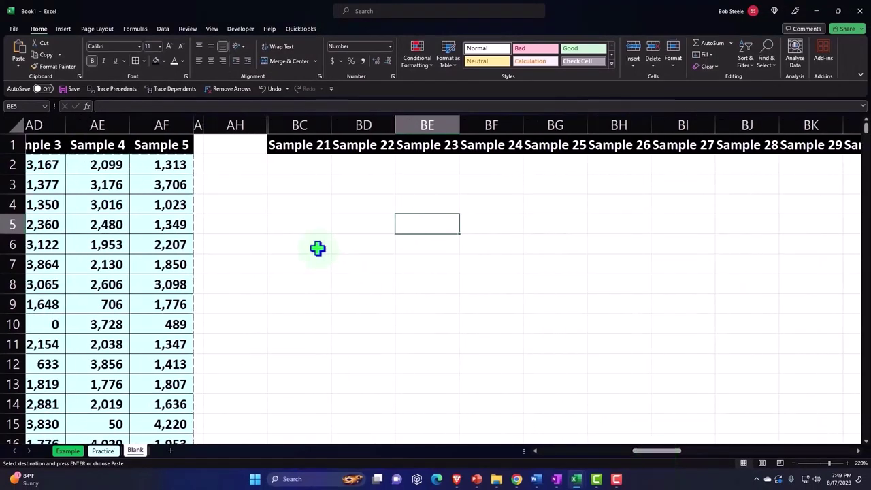
# - Unhide all the hidden sample columns between AH and BC
pyautogui.moveTo(247, 122); pyautogui.dragTo(297, 178)
pyautogui.rightClick(297, 181)
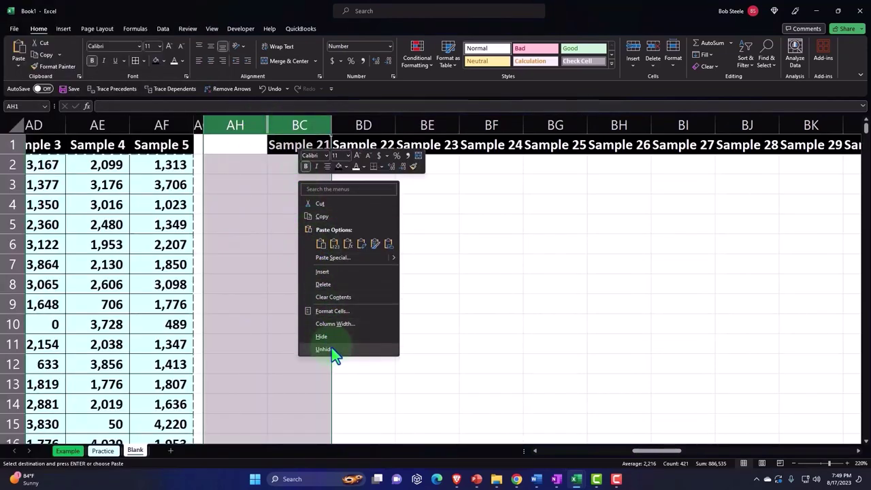
pyautogui.click(332, 349)
# - Check row 8 across the samples, then select columns AI through BB holding Samples 1–20
pyautogui.click(468, 281)
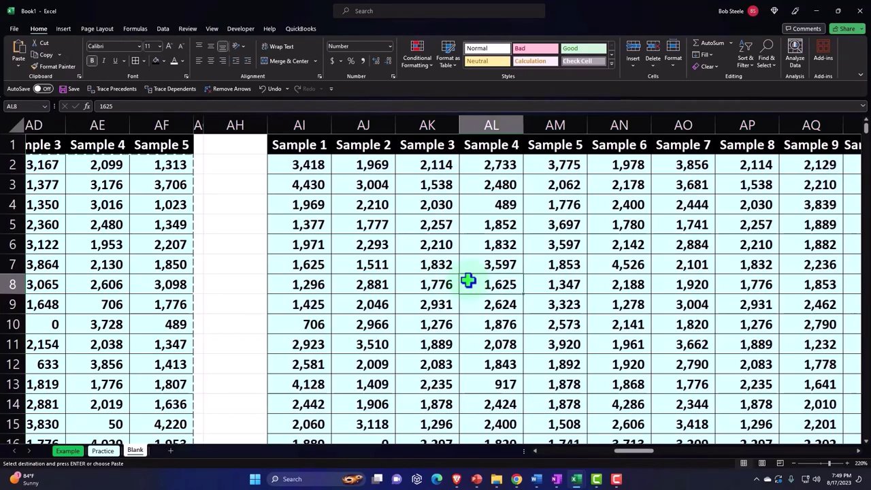
pyautogui.press('Right')
pyautogui.press('Right')
pyautogui.press('Right')
pyautogui.press('Right')
pyautogui.press('Right')
pyautogui.press('Right')
pyautogui.press('Right')
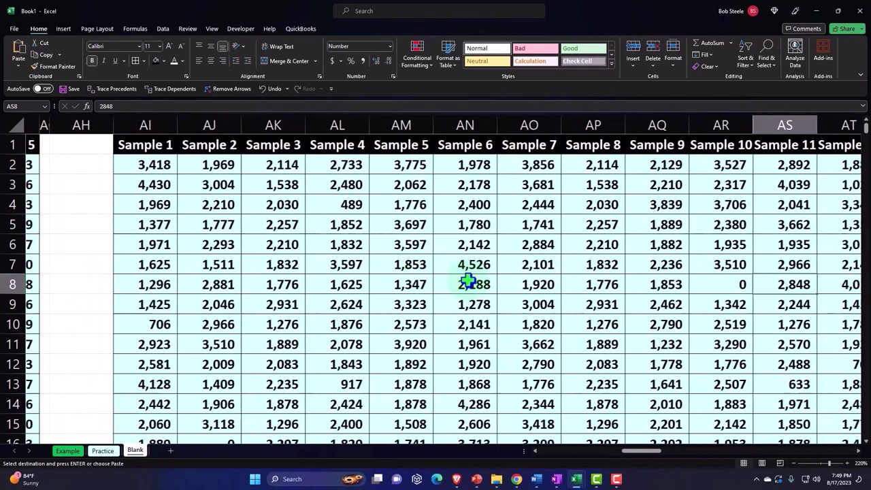
pyautogui.press('Right')
pyautogui.press('Right')
pyautogui.press('Right')
pyautogui.press('Right')
pyautogui.press('Right')
pyautogui.press('Right')
pyautogui.press('Right')
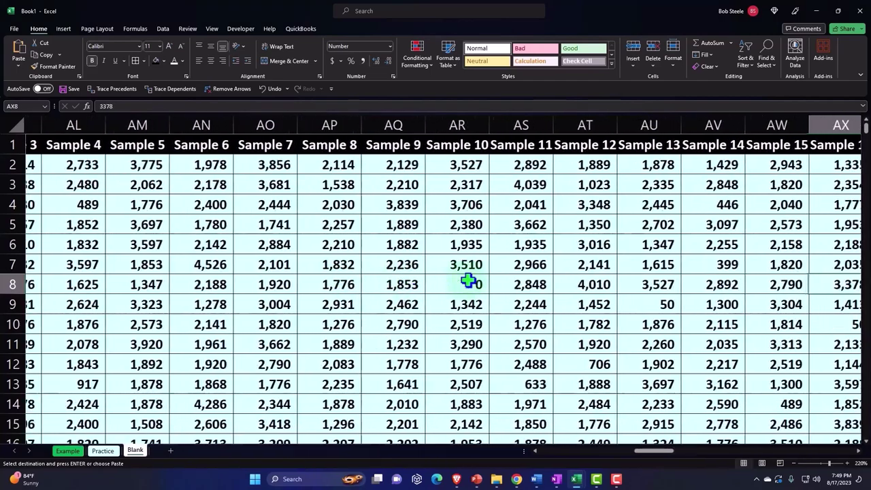
pyautogui.press('Right')
pyautogui.press('Right')
pyautogui.press('Right')
pyautogui.press('Right')
pyautogui.press('Right')
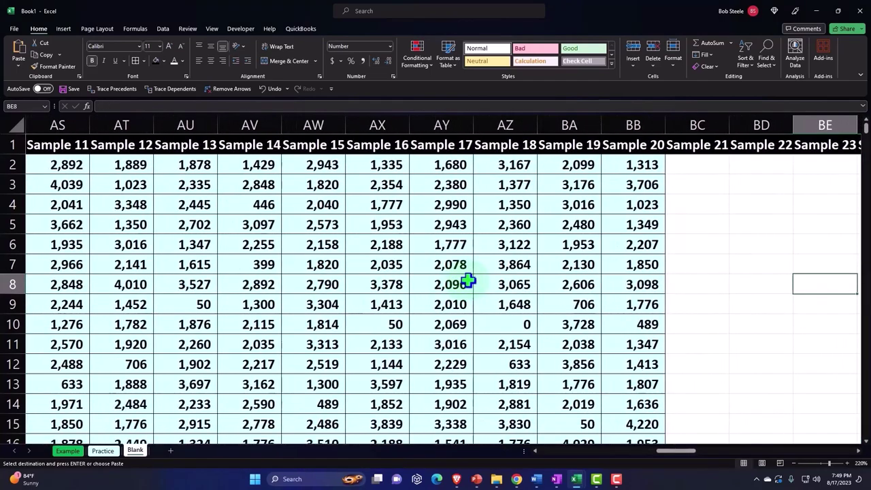
pyautogui.press('Right')
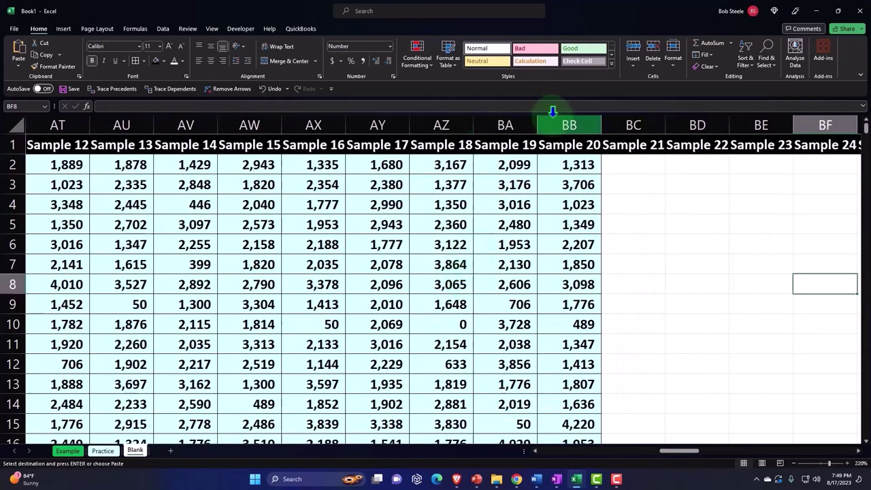
pyautogui.moveTo(565, 119); pyautogui.dragTo(202, 155)
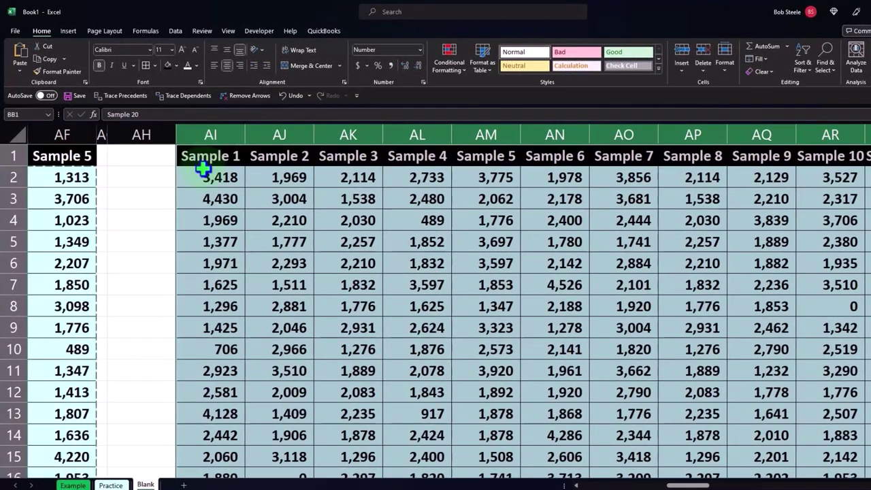
# - Hide columns AI–BB holding Samples 1–20 and move back left to column K
pyautogui.rightClick(202, 170)
pyautogui.hscroll(3, 233, 332)
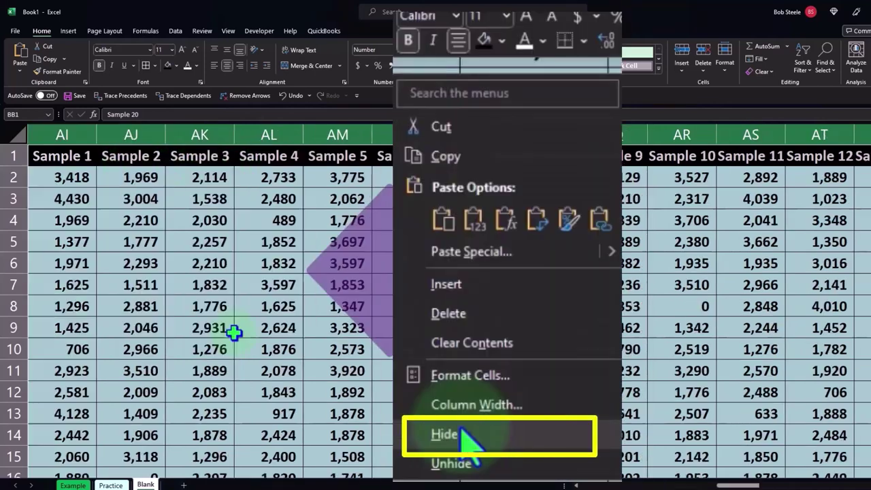
pyautogui.click(234, 332)
pyautogui.click(194, 321)
pyautogui.press('Left')
pyautogui.press('Left')
pyautogui.press('Left')
pyautogui.press('Left')
pyautogui.press('Left')
pyautogui.press('Left')
pyautogui.press('Left')
pyautogui.press('Left')
pyautogui.press('Left')
pyautogui.press('Left')
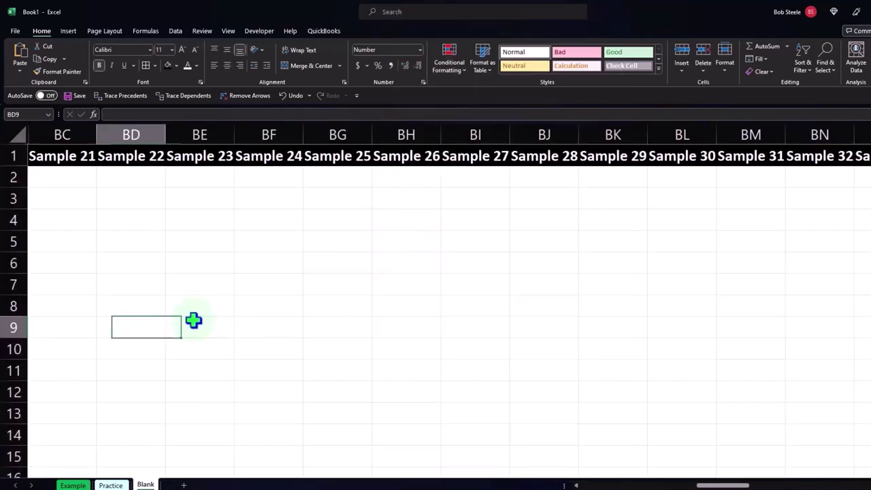
pyautogui.press('Left')
pyautogui.press('Left')
pyautogui.press('Left')
pyautogui.press('Left')
pyautogui.press('Left')
pyautogui.press('Left')
pyautogui.press('Left')
pyautogui.press('Left')
pyautogui.press('Left')
pyautogui.press('Left')
pyautogui.press('Left')
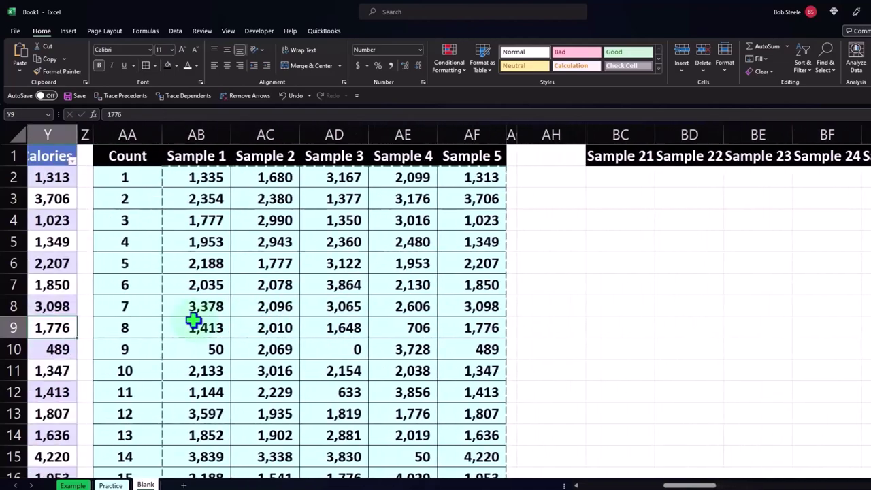
pyautogui.press('Left')
pyautogui.press('Left')
pyautogui.press('Left')
pyautogui.press('Left')
pyautogui.press('Left')
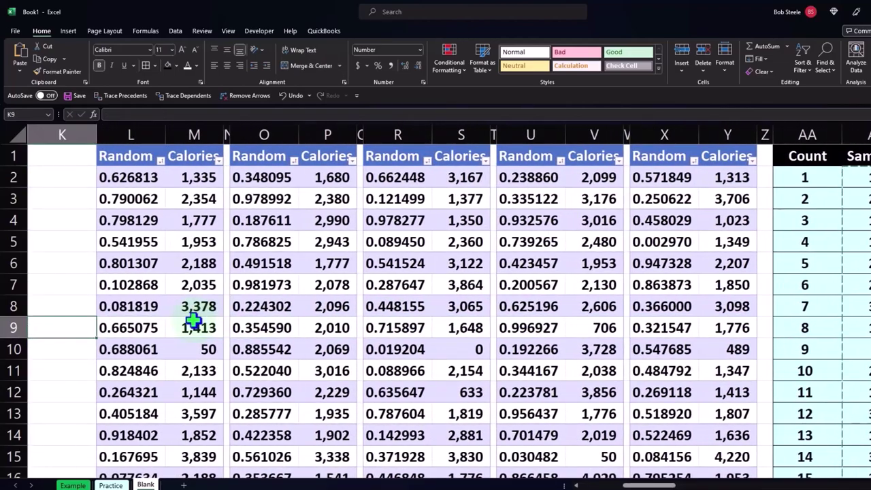
# - Sort all five Random columns smallest to largest, redrawing Samples starting 2,925, 2,210 and 3,021
pyautogui.click(162, 167)
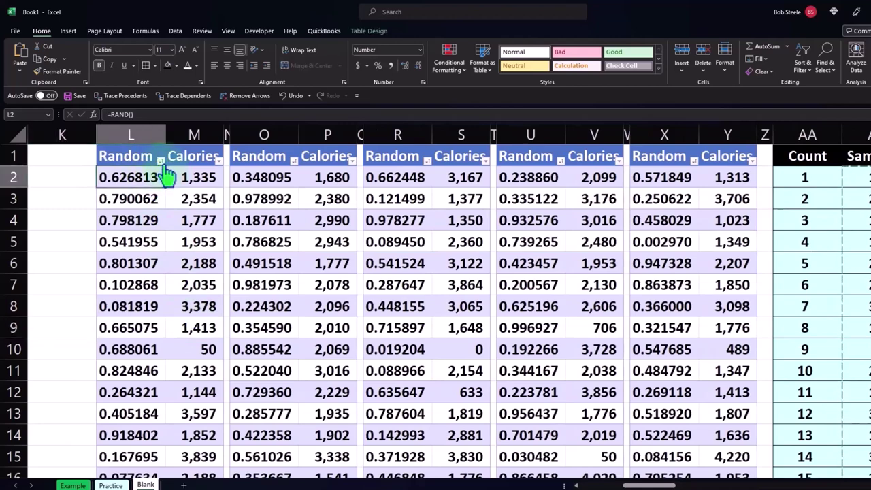
pyautogui.click(160, 162)
pyautogui.click(115, 172)
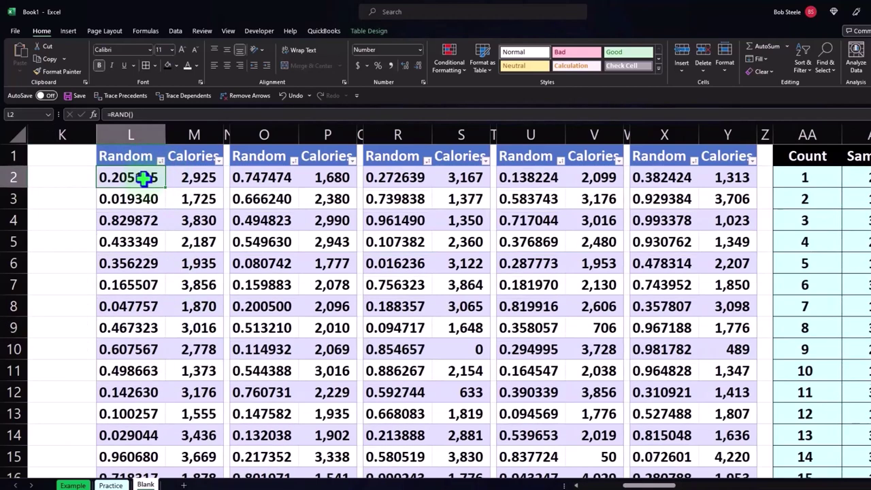
pyautogui.click(293, 161)
pyautogui.click(261, 170)
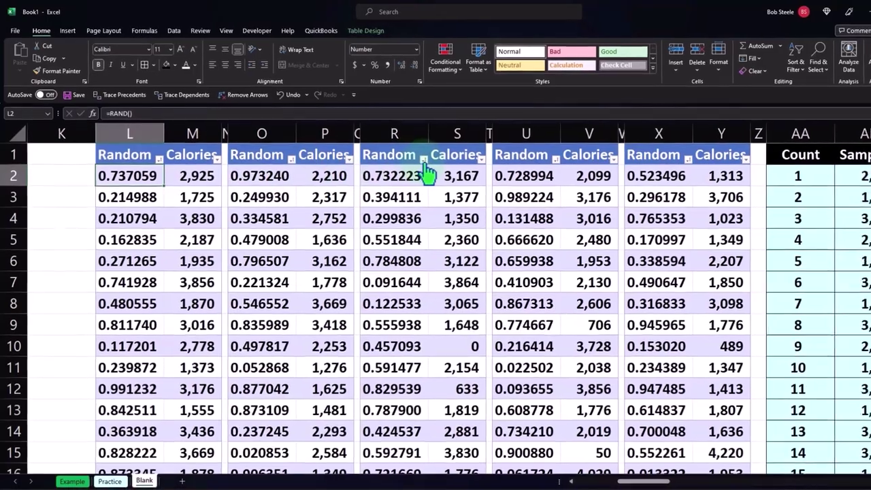
pyautogui.click(428, 160)
pyautogui.click(399, 183)
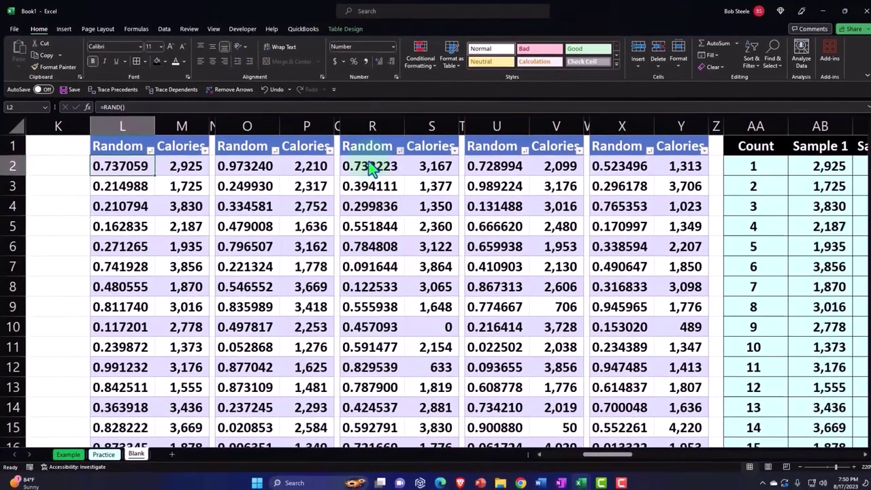
pyautogui.click(521, 150)
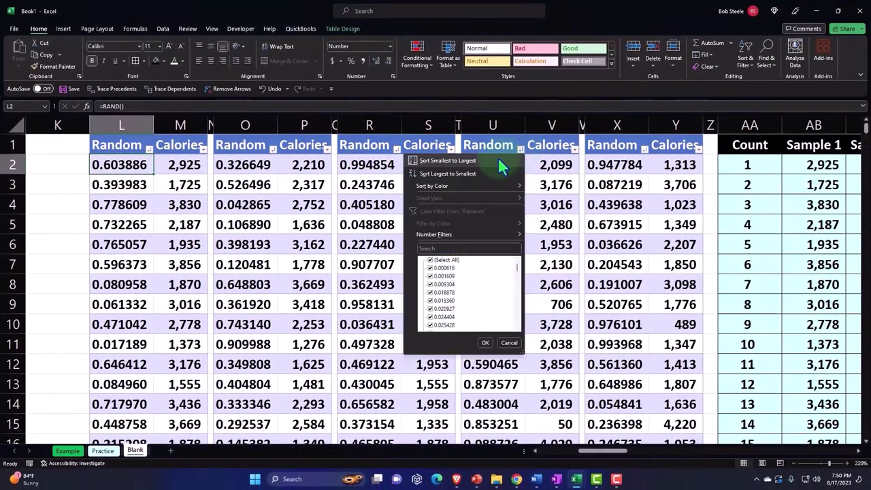
pyautogui.click(502, 167)
pyautogui.click(644, 149)
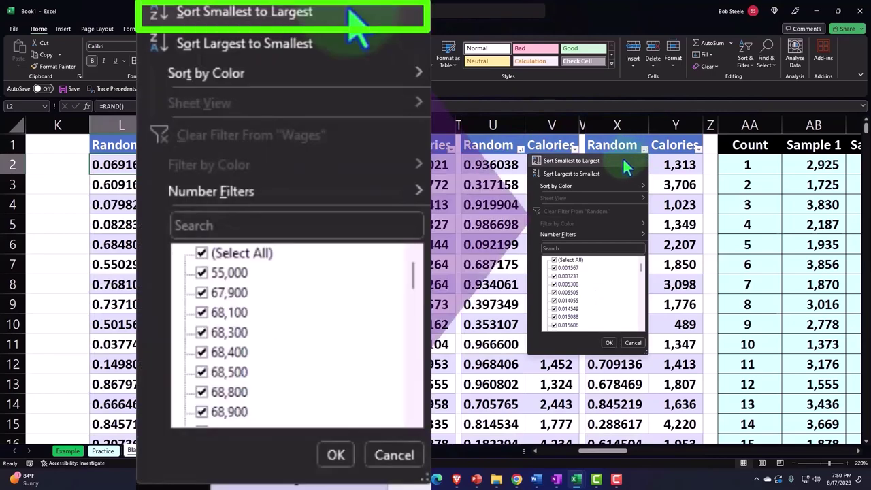
pyautogui.click(633, 161)
# - Select the 20 rows of Sample 1–5 values in AB2:AF21
pyautogui.hscroll(1, 630, 462)
pyautogui.hscroll(6, 630, 462)
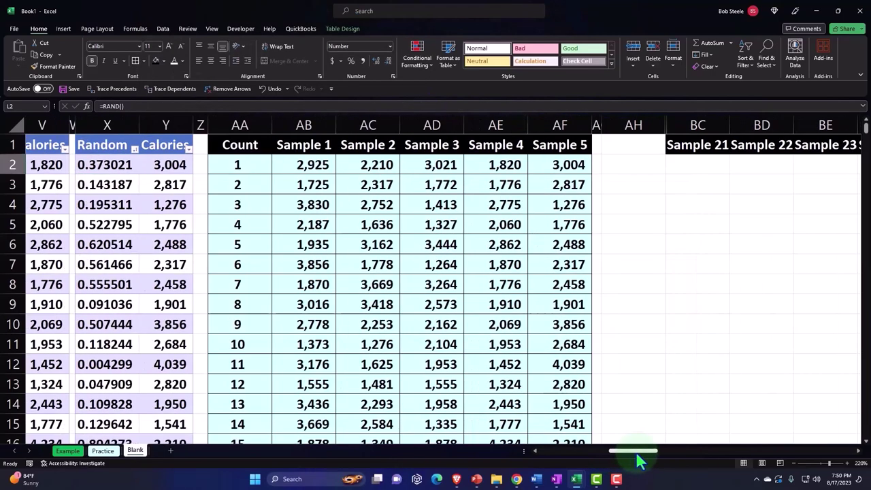
pyautogui.moveTo(311, 170); pyautogui.dragTo(544, 411)
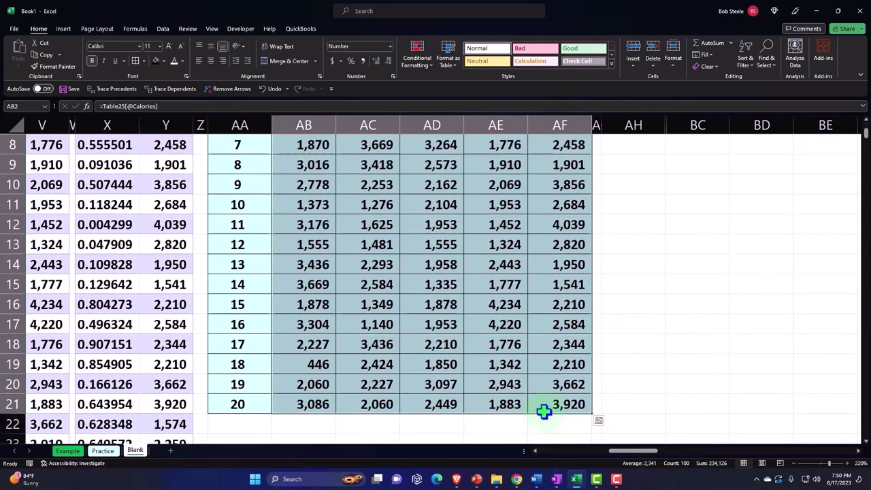
# - Copy the Sample 1–5 calorie values and paste them at BC2 as values with the original formatting
pyautogui.hotkey('ctrl', 'c')
pyautogui.rightClick(691, 157)
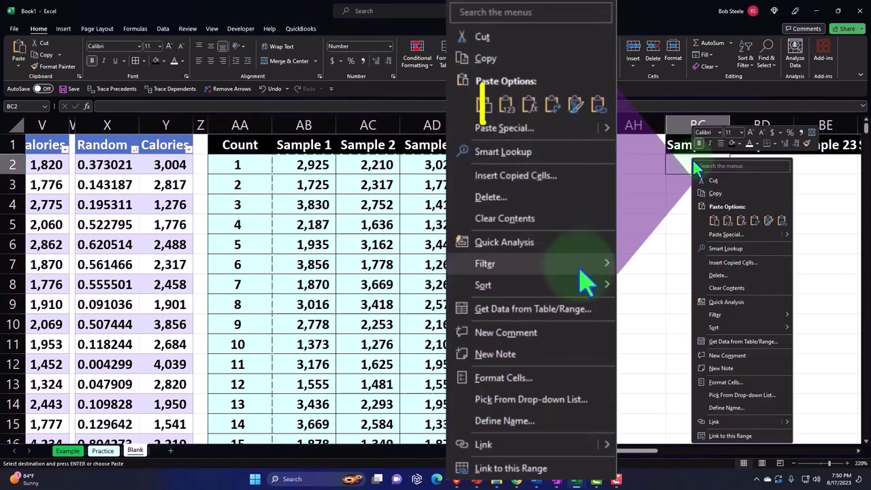
pyautogui.click(726, 221)
pyautogui.rightClick(697, 188)
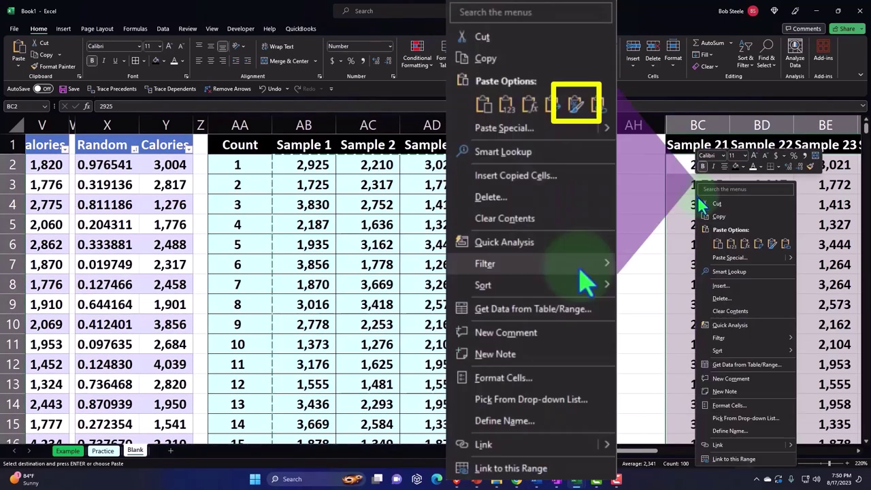
pyautogui.click(772, 245)
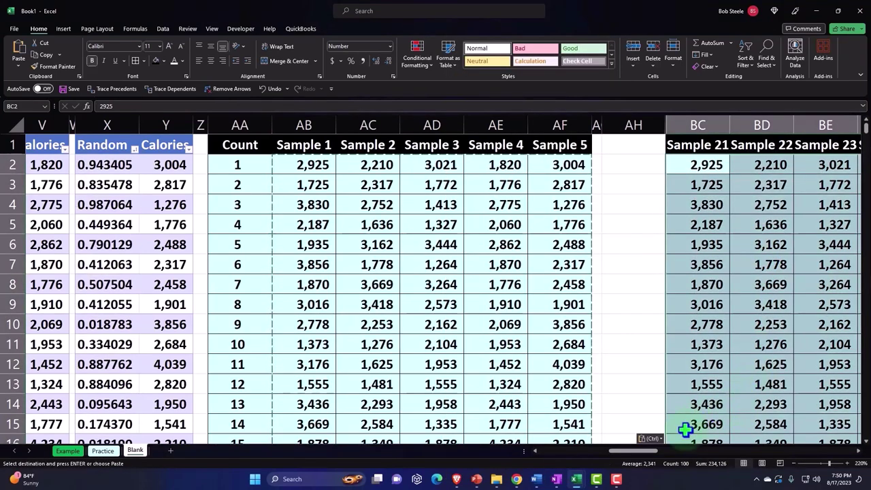
pyautogui.moveTo(640, 458); pyautogui.dragTo(604, 458)
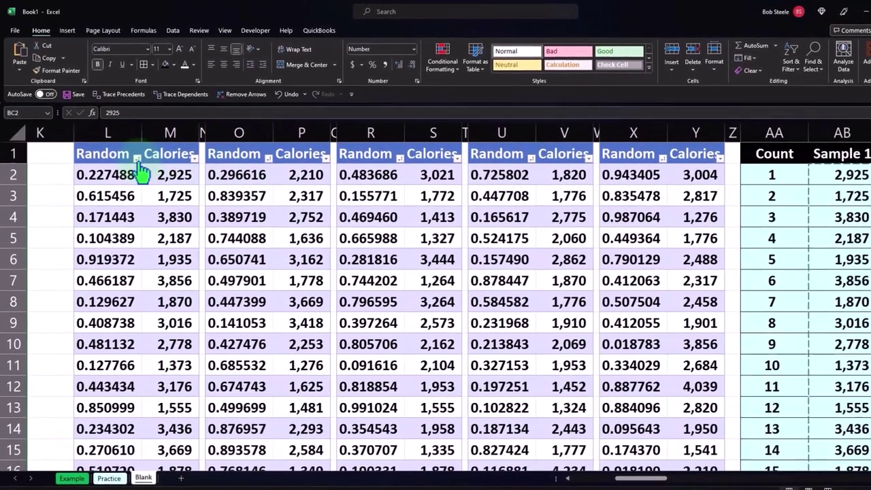
# - Re-sort all five Random columns to redraw Samples 1–5, then select the new AB2:AF21 block
pyautogui.click(134, 156)
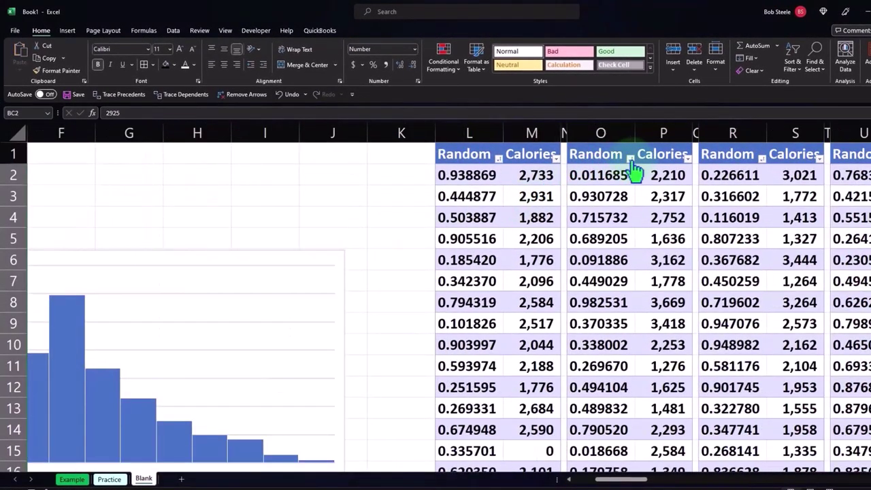
pyautogui.click(630, 158)
pyautogui.press('Escape')
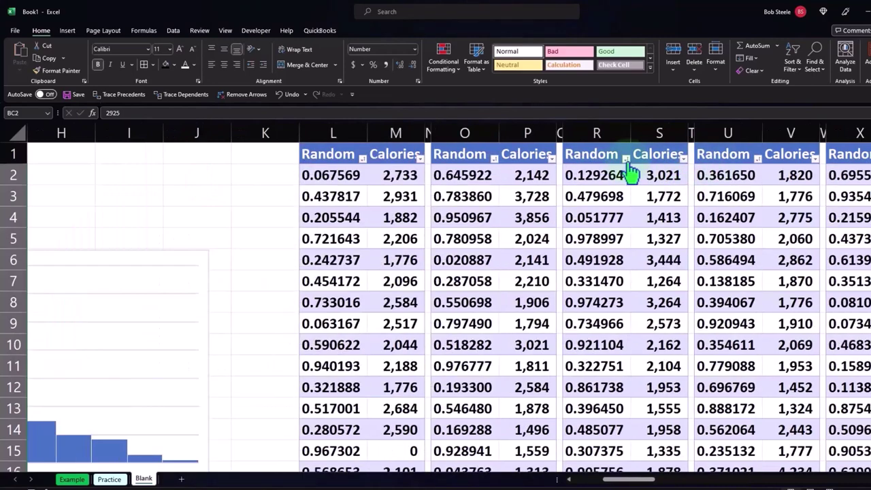
pyautogui.click(626, 158)
pyautogui.press('Escape')
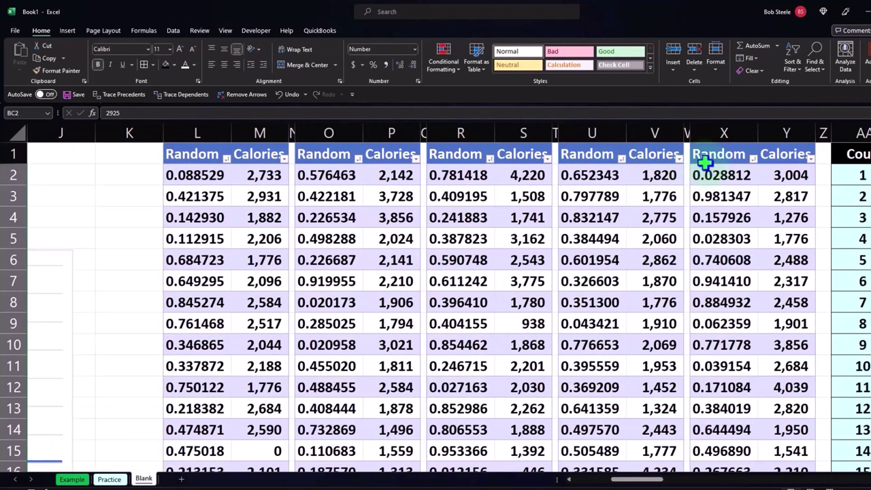
pyautogui.click(622, 158)
pyautogui.press('Escape')
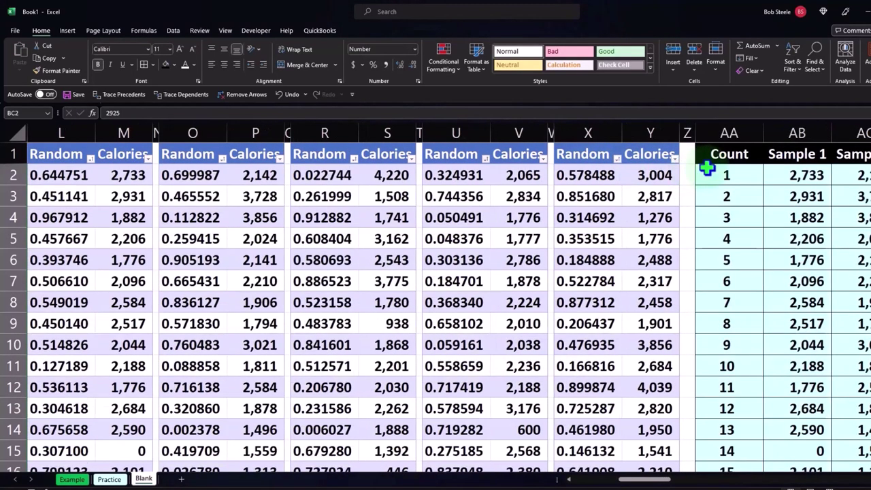
pyautogui.click(618, 158)
pyautogui.press('Escape')
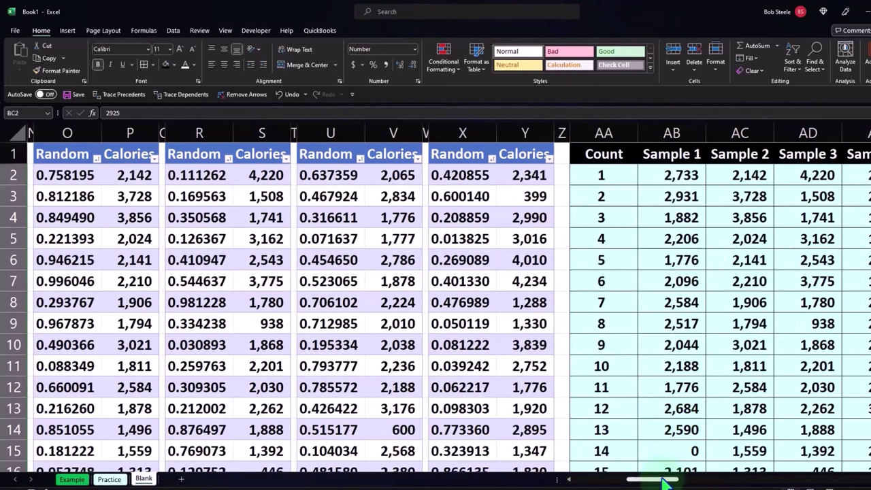
pyautogui.moveTo(664, 481); pyautogui.dragTo(678, 481)
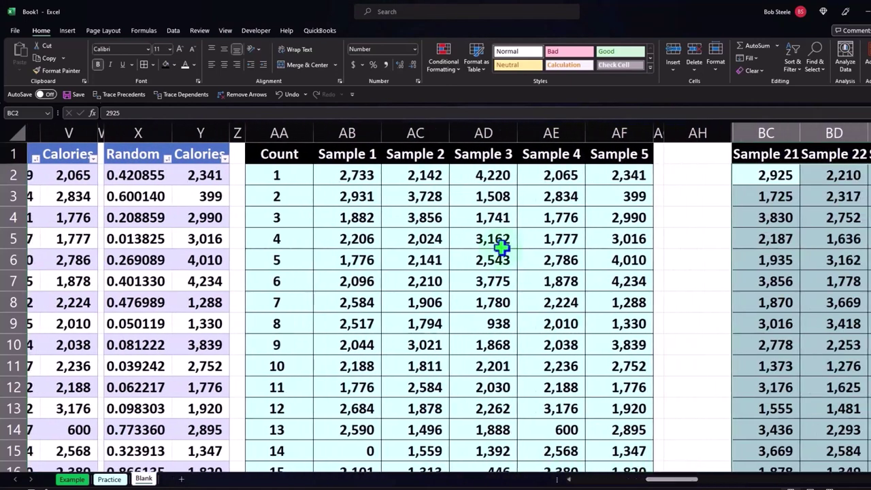
pyautogui.moveTo(367, 182); pyautogui.dragTo(591, 446)
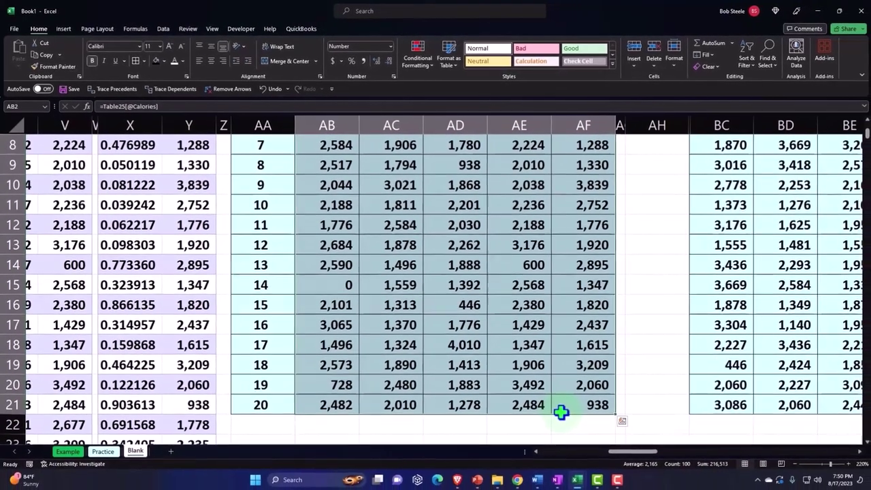
# - Copy the new Sample 1–5 values and paste them at BH2 as values plus formatting, then select the Sample 21–30 columns
pyautogui.hotkey('ctrl', 'c')
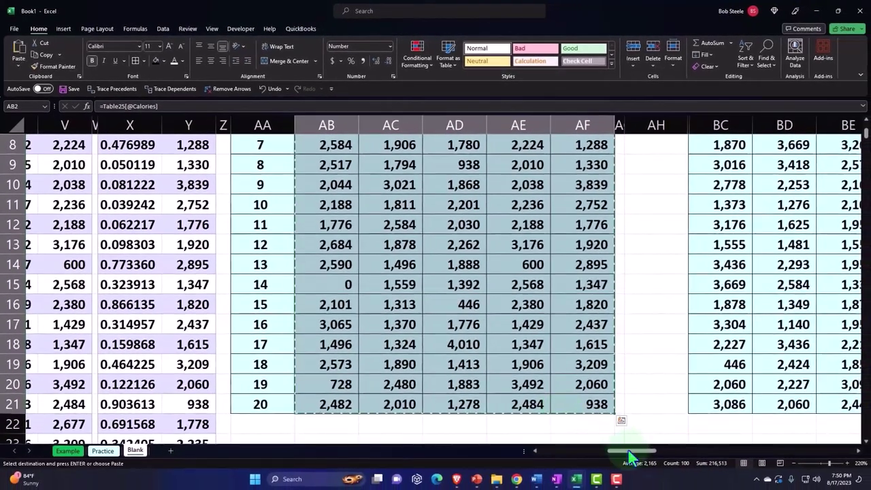
pyautogui.moveTo(657, 477); pyautogui.dragTo(683, 489)
pyautogui.hscroll(2, 642, 359)
pyautogui.scroll(3, 606, 272)
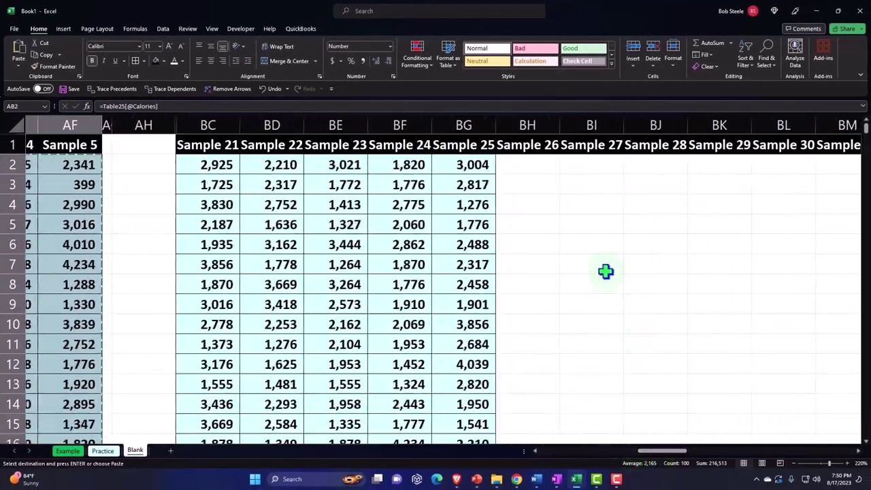
pyautogui.rightClick(515, 159)
pyautogui.click(550, 225)
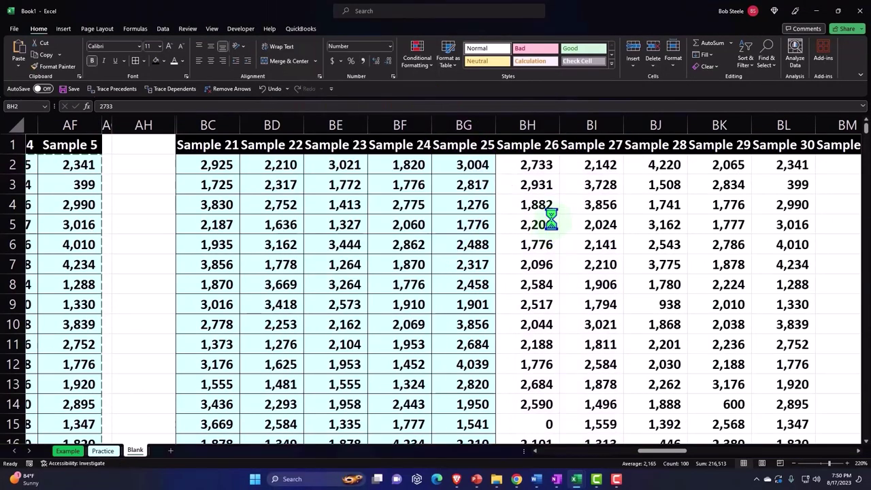
pyautogui.rightClick(537, 170)
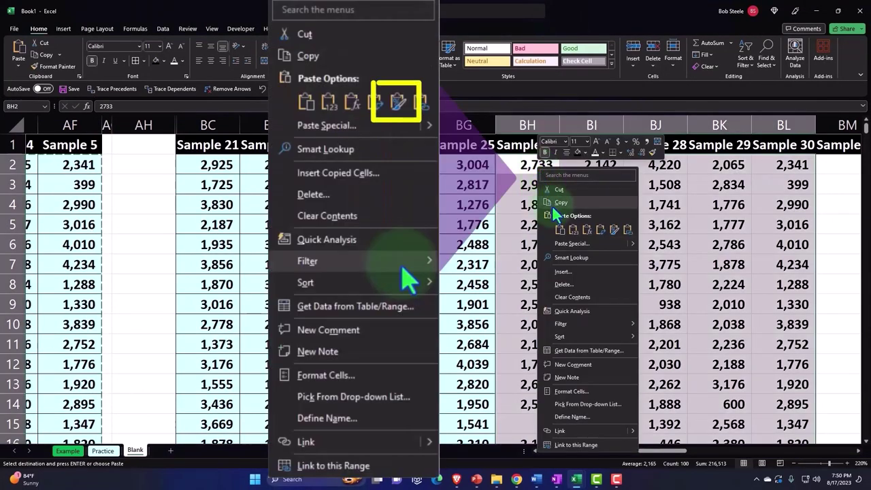
pyautogui.click(611, 231)
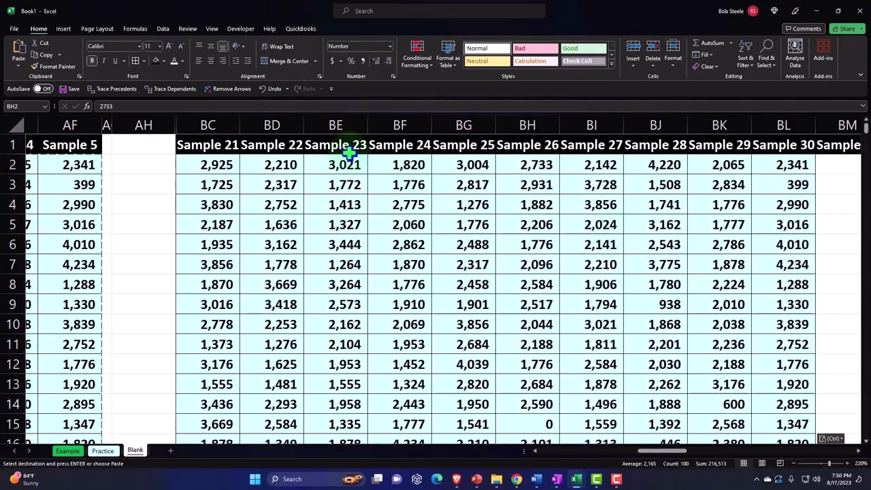
pyautogui.moveTo(214, 122); pyautogui.dragTo(769, 161)
# - Hide the selected Sample 21–30 columns (BC:BL)
pyautogui.rightClick(457, 198)
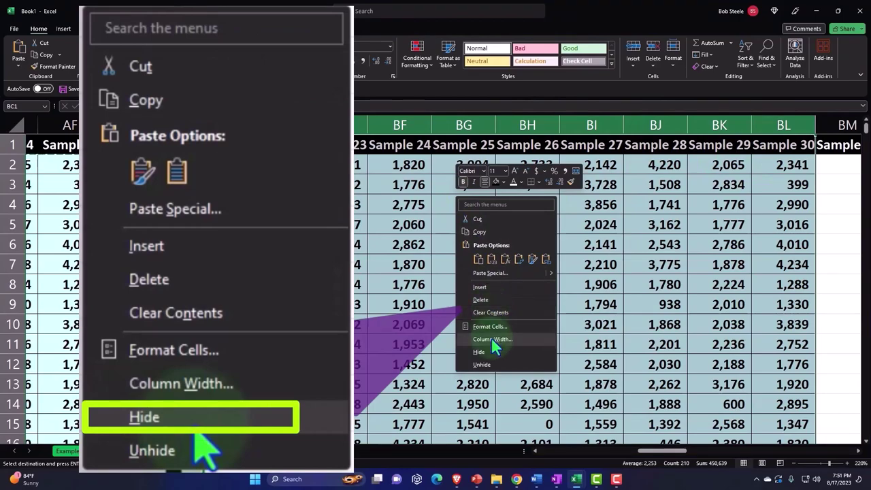
pyautogui.click(480, 352)
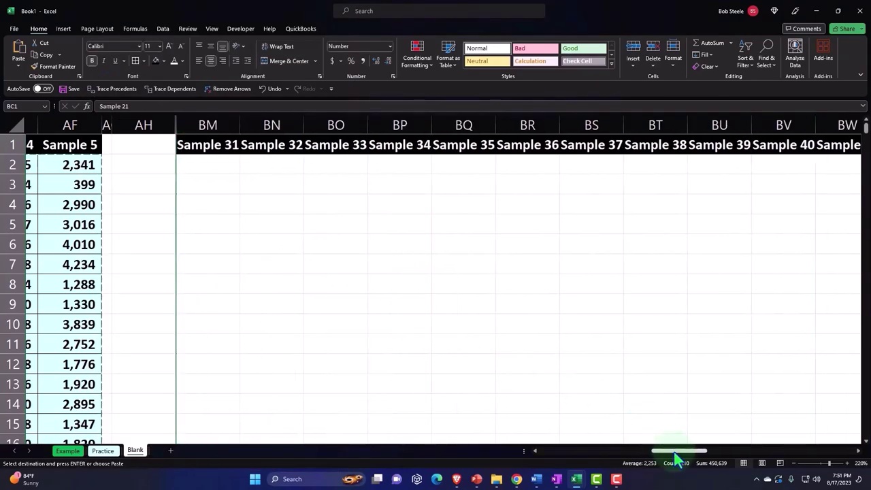
pyautogui.moveTo(674, 452); pyautogui.dragTo(603, 455)
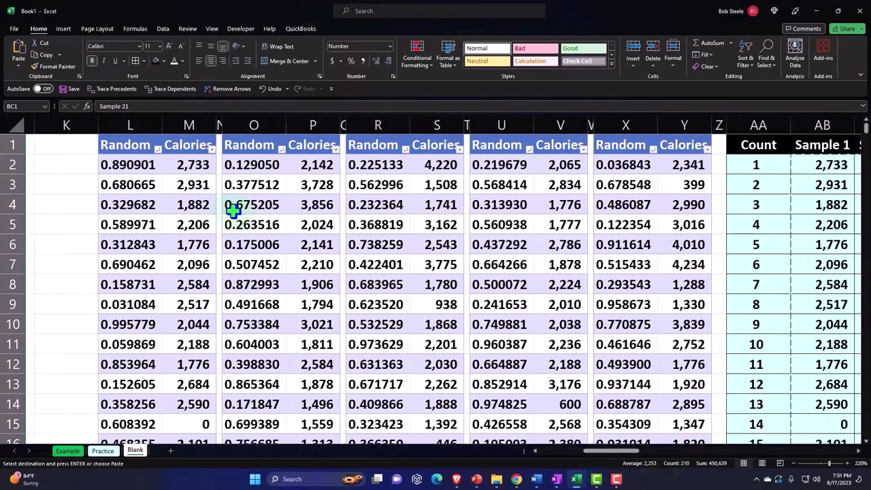
# - Sort each of the five Random columns ascending to draw new Sample 1–5 values
pyautogui.click(158, 149)
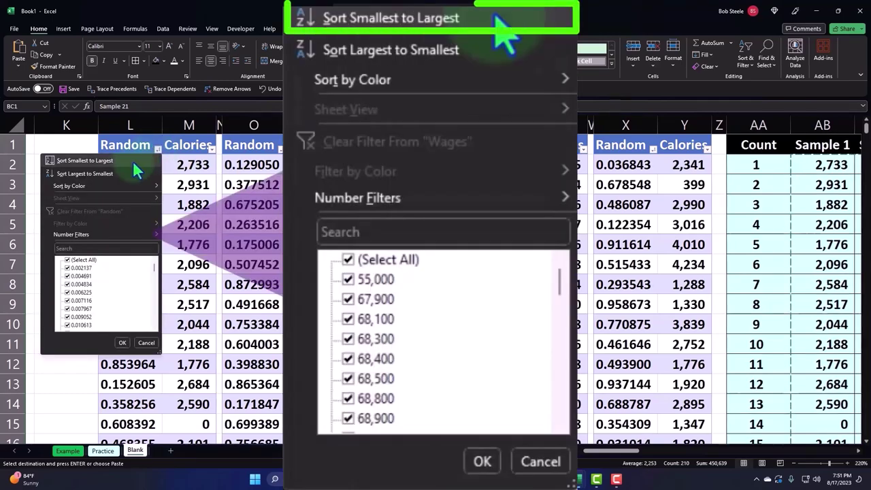
pyautogui.press('Escape')
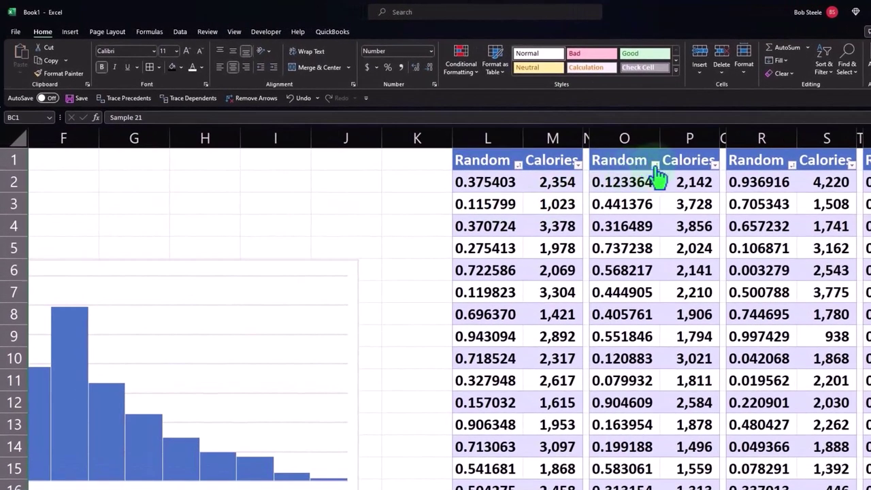
pyautogui.click(655, 165)
pyautogui.click(626, 176)
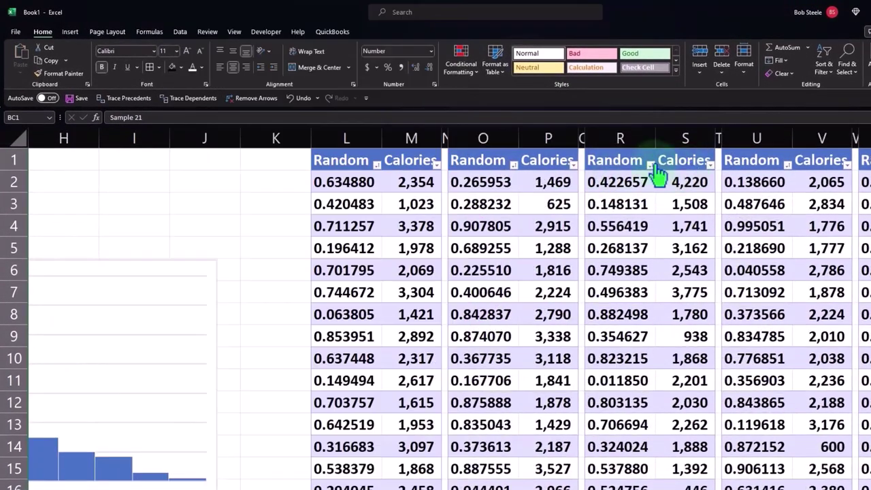
pyautogui.click(652, 167)
pyautogui.click(638, 173)
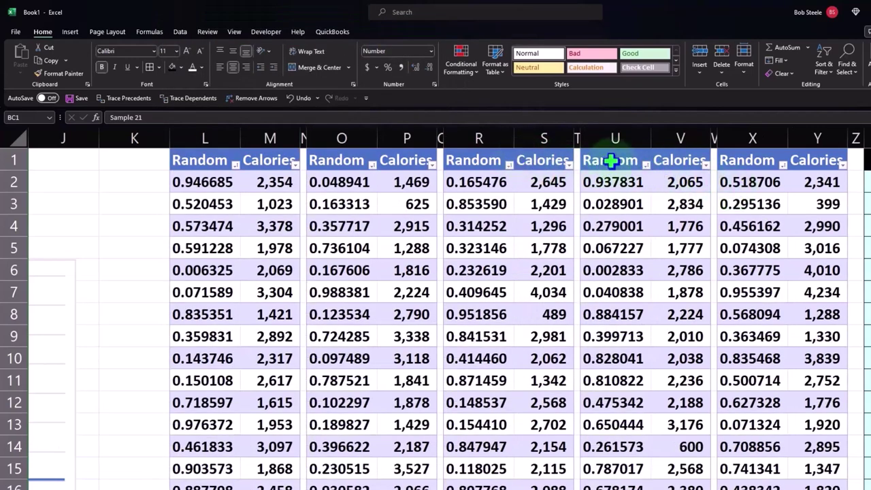
pyautogui.click(647, 167)
pyautogui.click(608, 174)
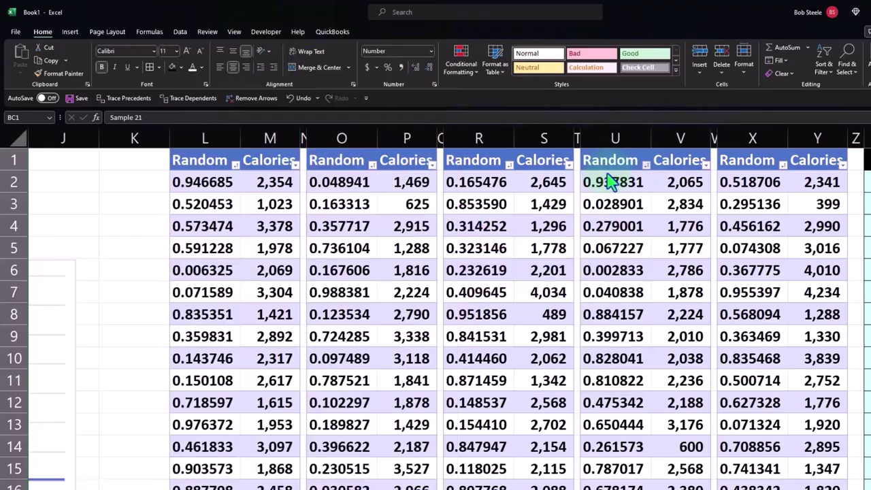
pyautogui.click(642, 167)
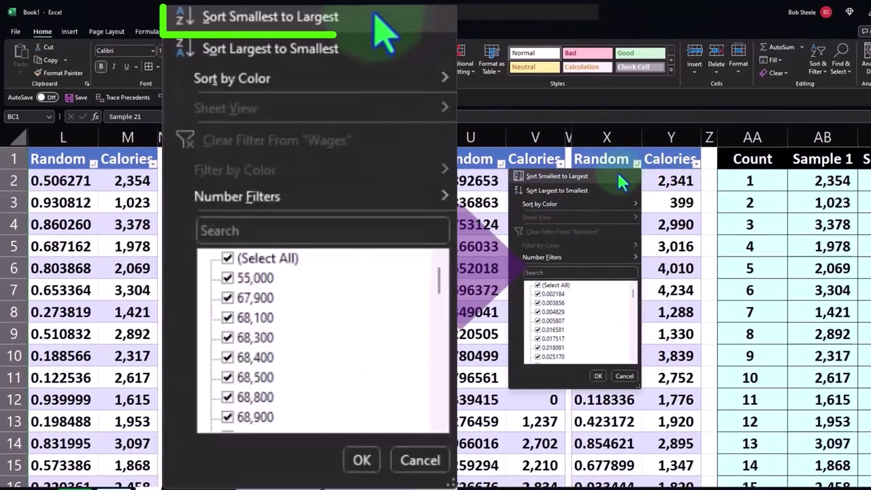
pyautogui.click(617, 170)
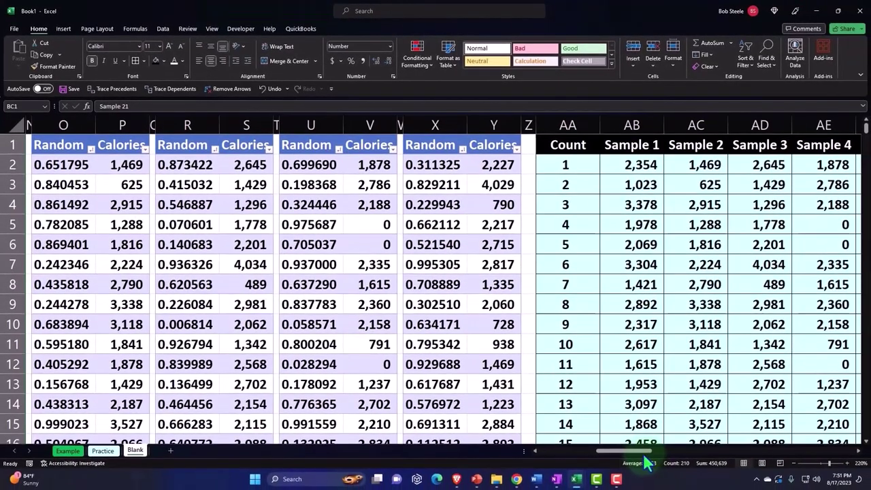
# - Paste the Sample 1–5 block (AB2:AF21) at BM2 as values, then apply the matching table formatting
pyautogui.hscroll(5, 502, 273)
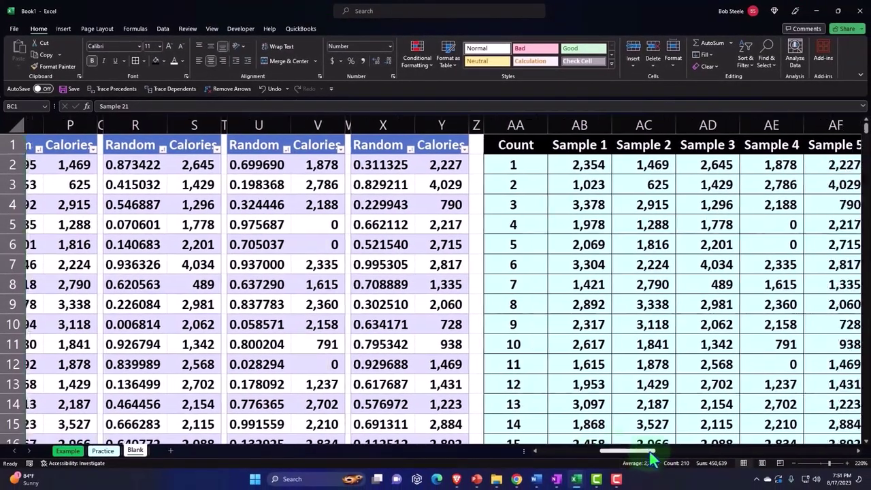
pyautogui.moveTo(424, 173); pyautogui.dragTo(647, 405)
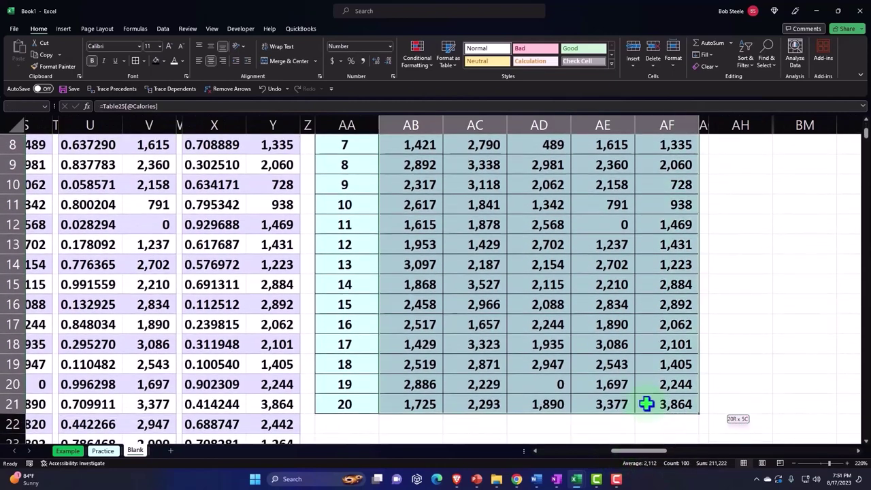
pyautogui.scroll(3, 744, 269)
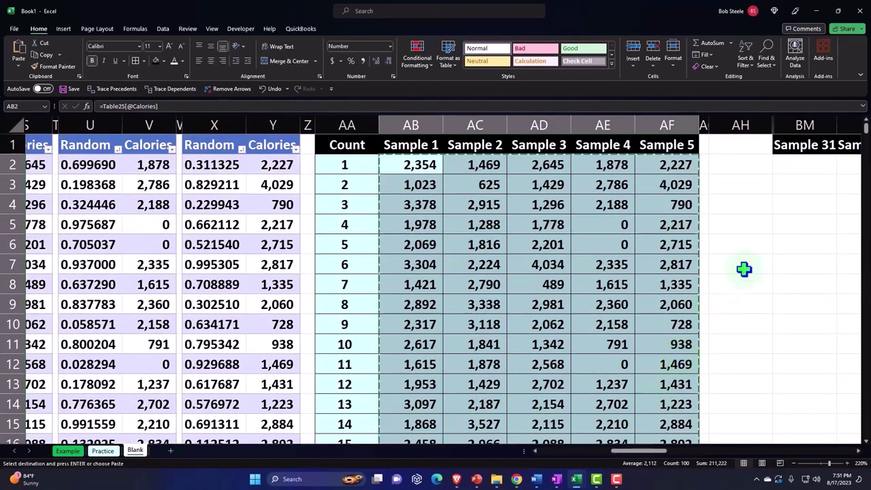
pyautogui.rightClick(797, 164)
pyautogui.click(738, 230)
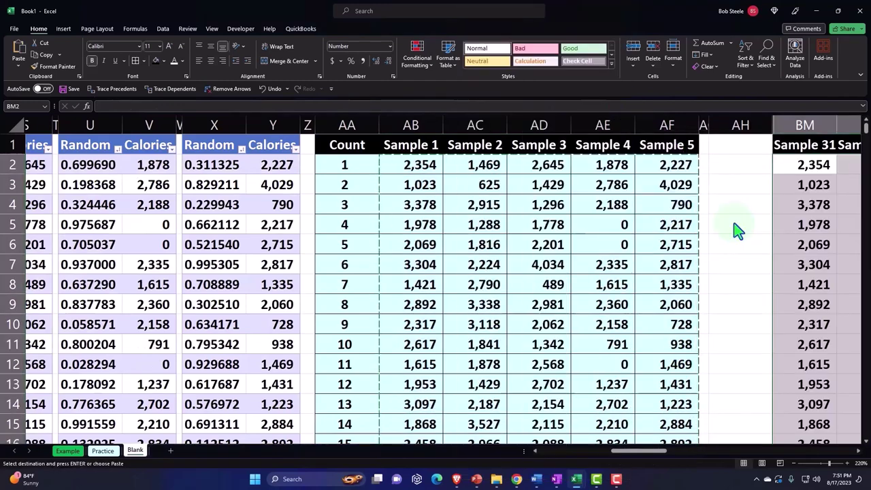
pyautogui.rightClick(804, 186)
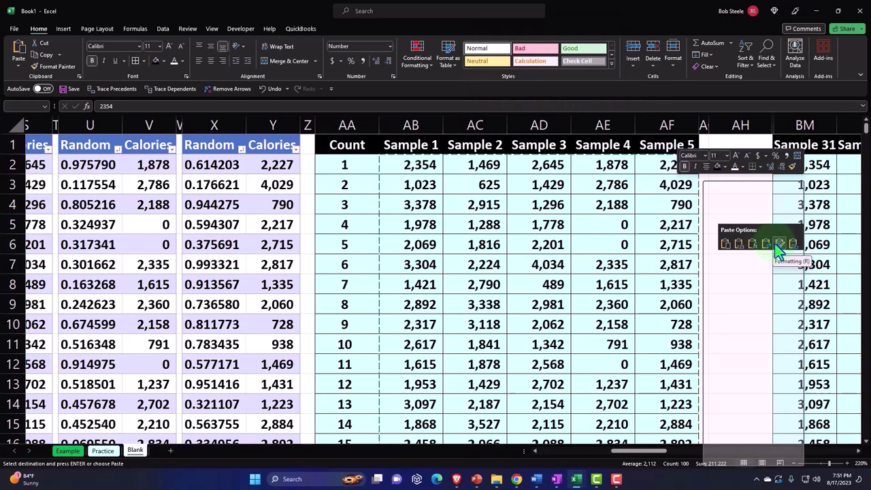
pyautogui.click(780, 245)
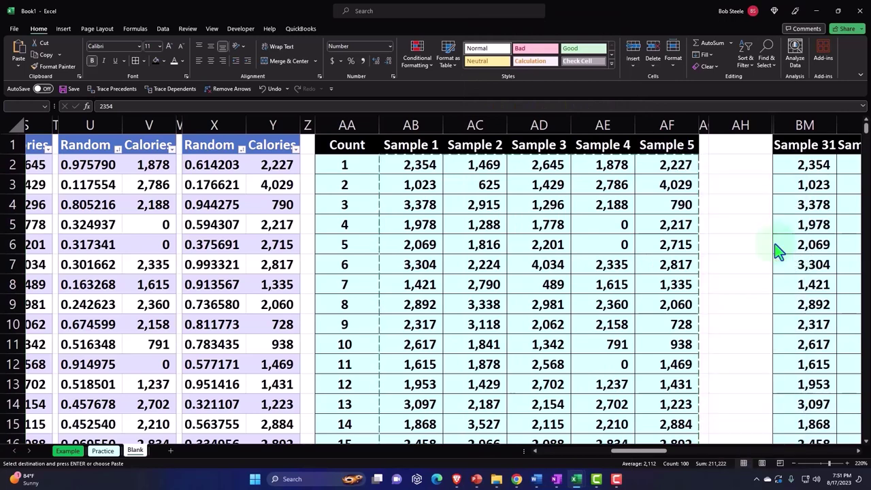
pyautogui.moveTo(671, 457); pyautogui.dragTo(621, 458)
# - Sort all five Random columns ascending to redraw the Sample 1–5 calorie values
pyautogui.click(273, 150)
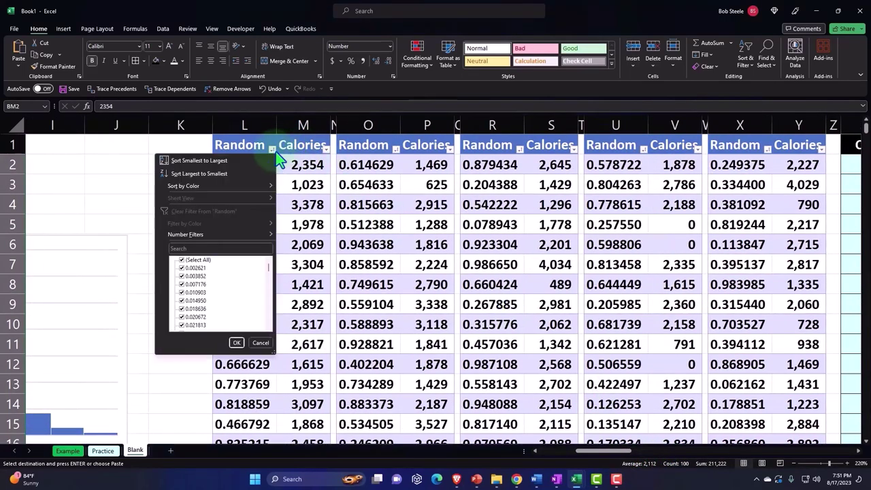
pyautogui.click(250, 161)
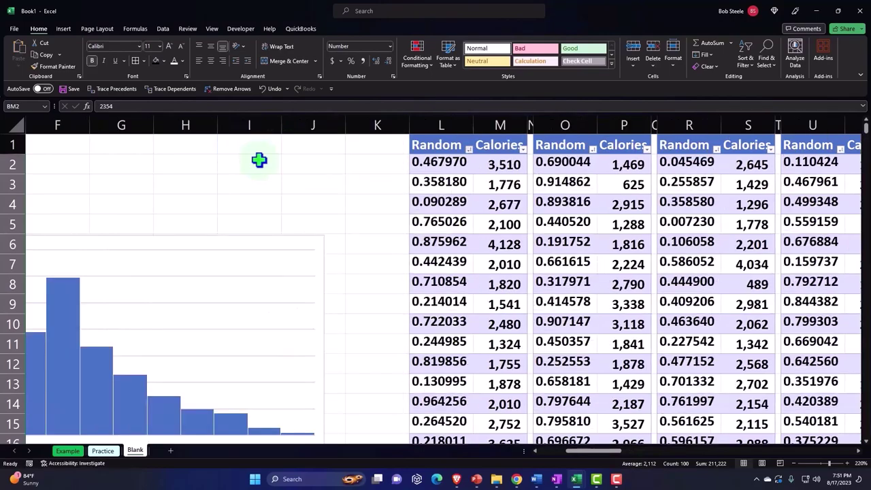
pyautogui.click(593, 149)
pyautogui.click(559, 159)
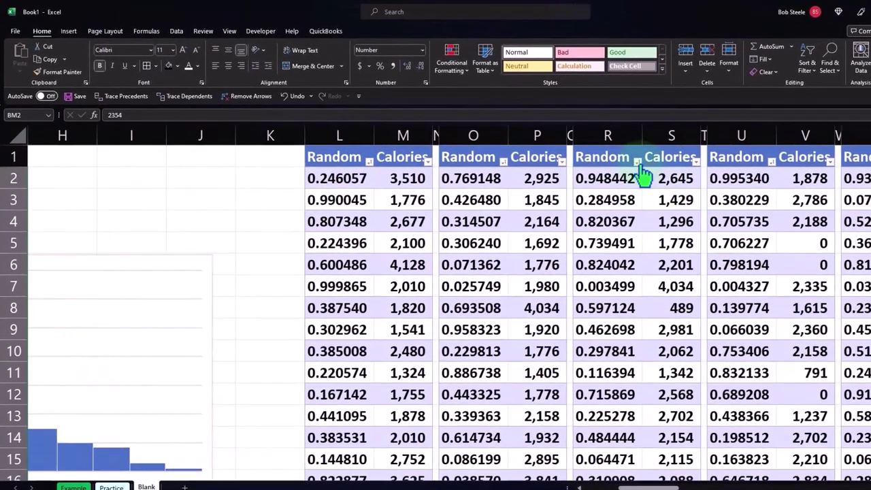
pyautogui.click(638, 162)
pyautogui.click(613, 174)
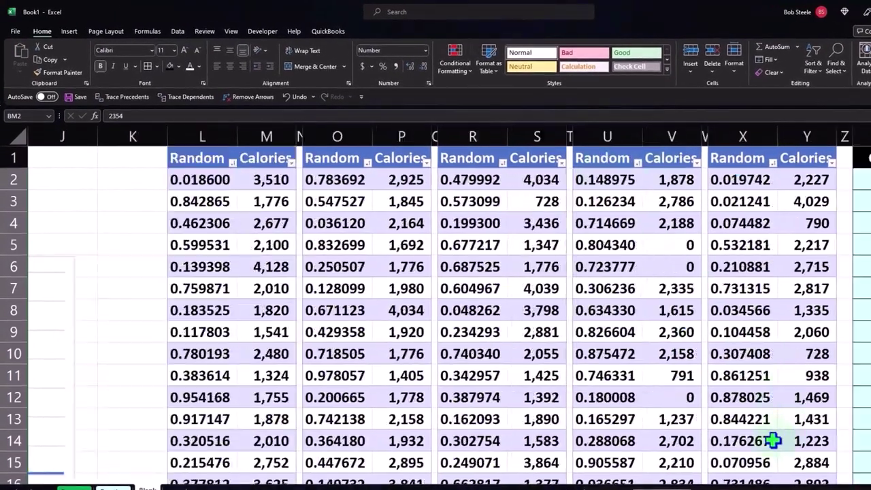
pyautogui.click(637, 162)
pyautogui.click(616, 172)
pyautogui.click(634, 162)
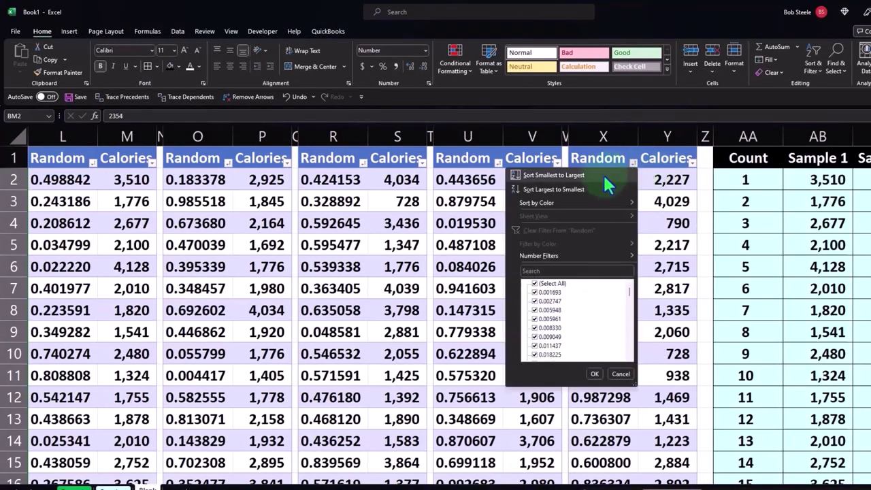
pyautogui.click(603, 173)
# - Copy the new Sample 1–5 block and paste it at BR2 as values with table formatting
pyautogui.hscroll(4, 685, 439)
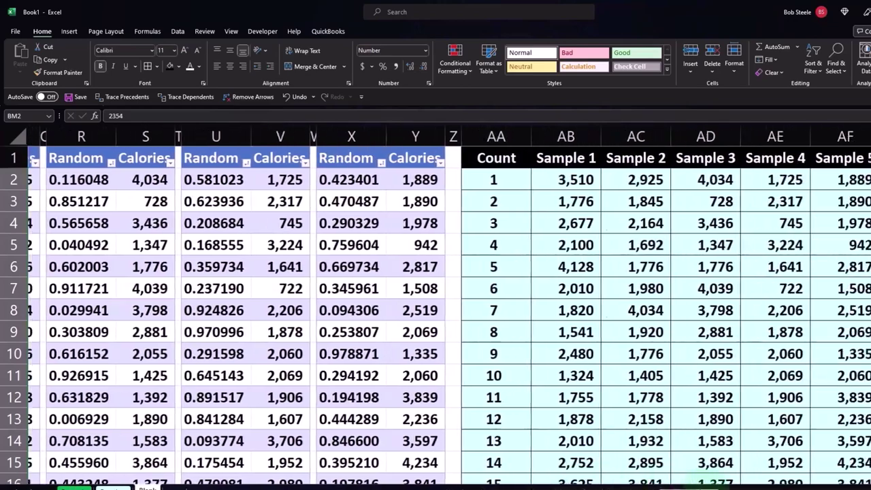
pyautogui.moveTo(470, 192); pyautogui.dragTo(728, 466)
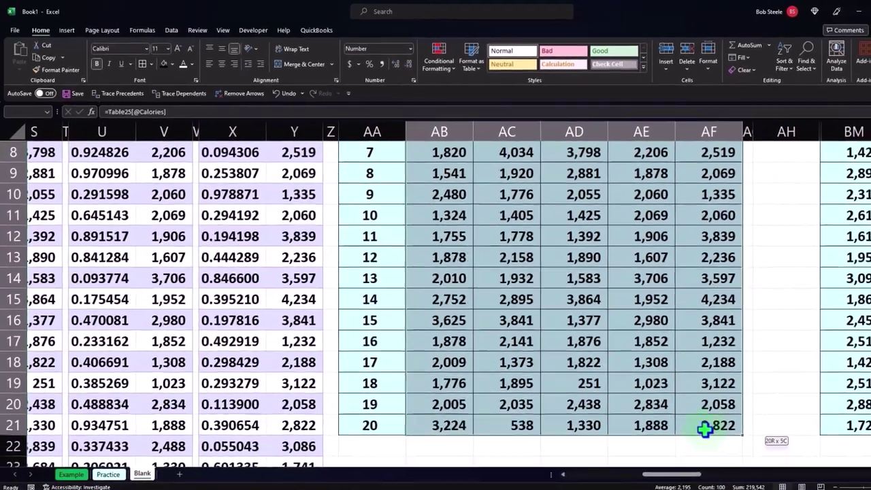
pyautogui.hotkey('ctrl', 'c')
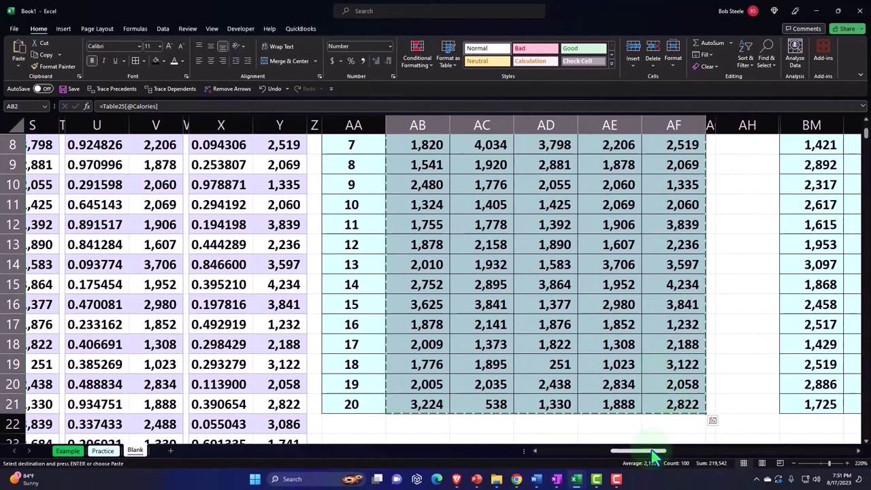
pyautogui.moveTo(654, 456); pyautogui.dragTo(702, 460)
pyautogui.scroll(3, 498, 279)
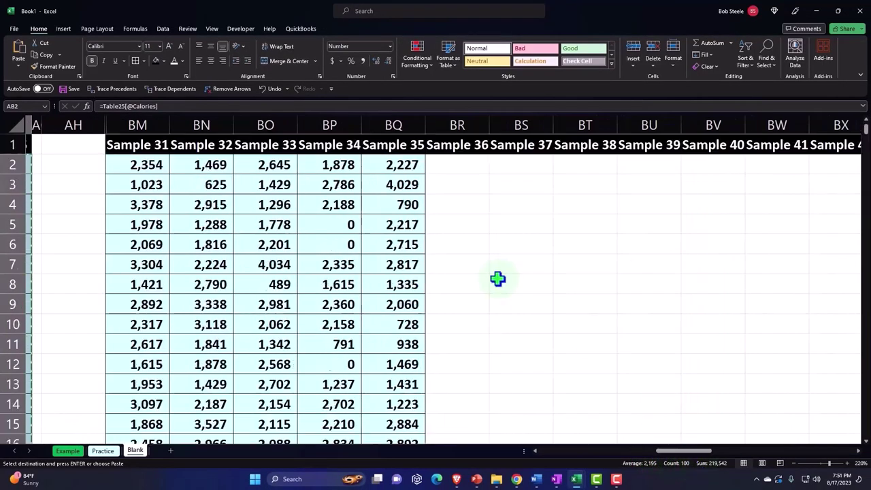
pyautogui.click(454, 164)
pyautogui.rightClick(454, 164)
pyautogui.click(480, 217)
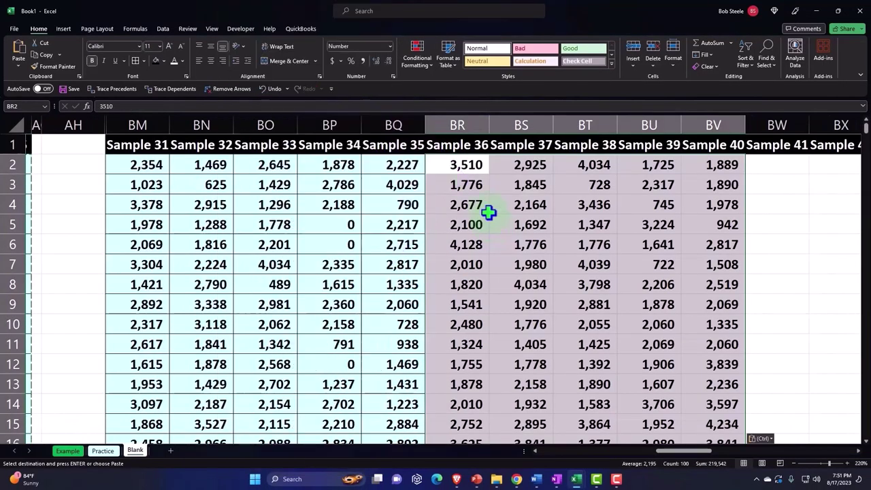
pyautogui.rightClick(462, 164)
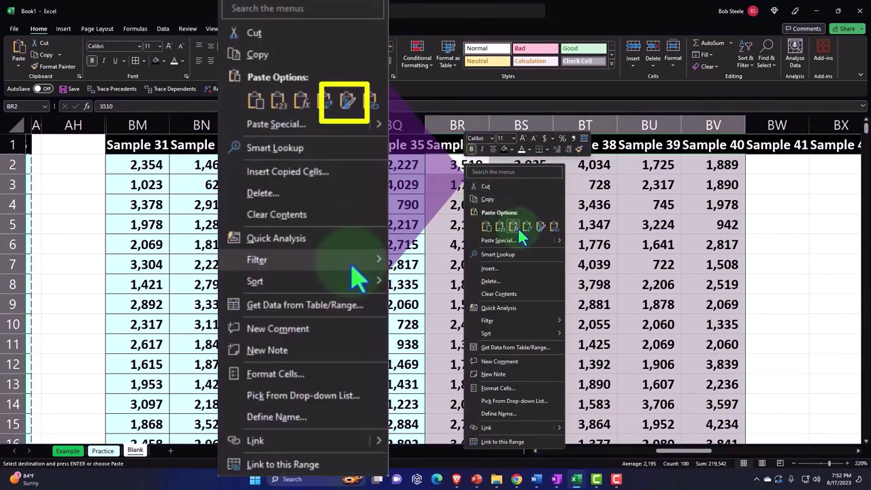
pyautogui.click(540, 227)
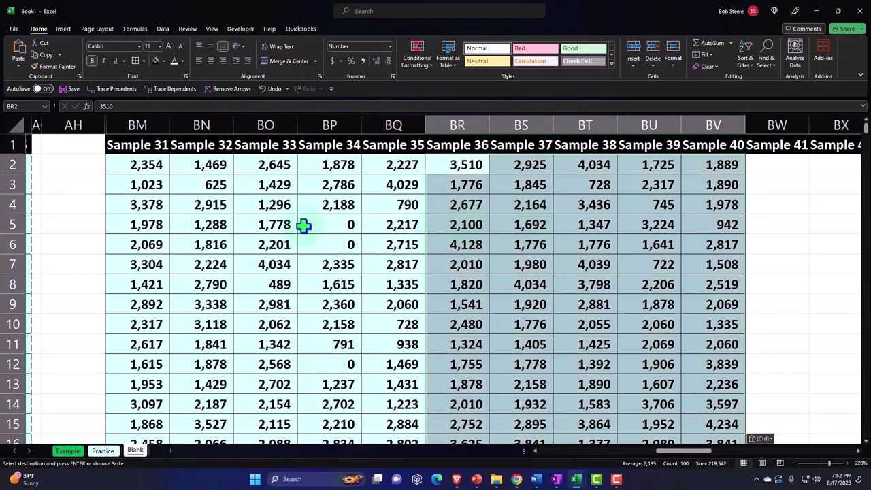
# - Hide the Sample 31–40 columns BM through BV
pyautogui.moveTo(148, 123); pyautogui.dragTo(688, 163)
pyautogui.rightClick(569, 188)
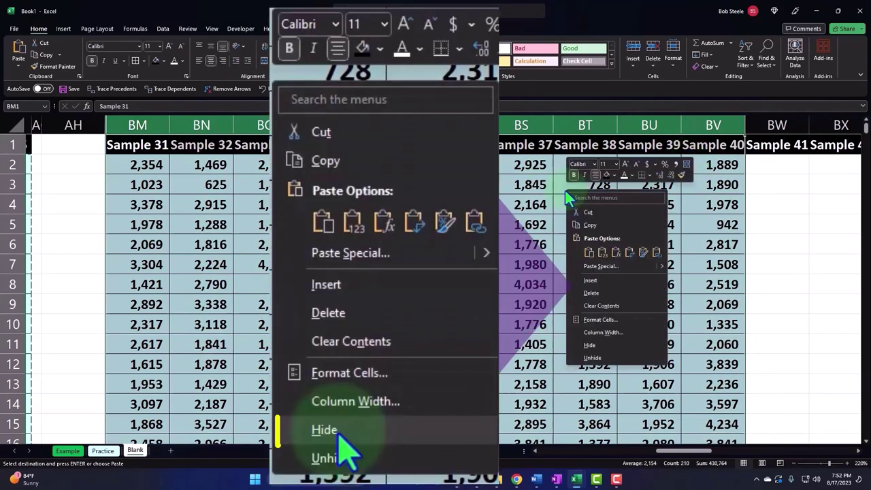
pyautogui.click(591, 346)
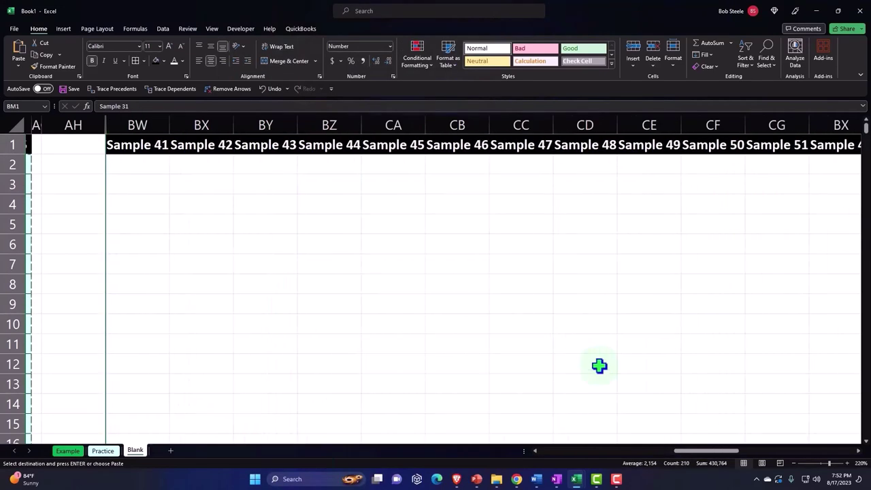
pyautogui.moveTo(700, 458); pyautogui.dragTo(627, 485)
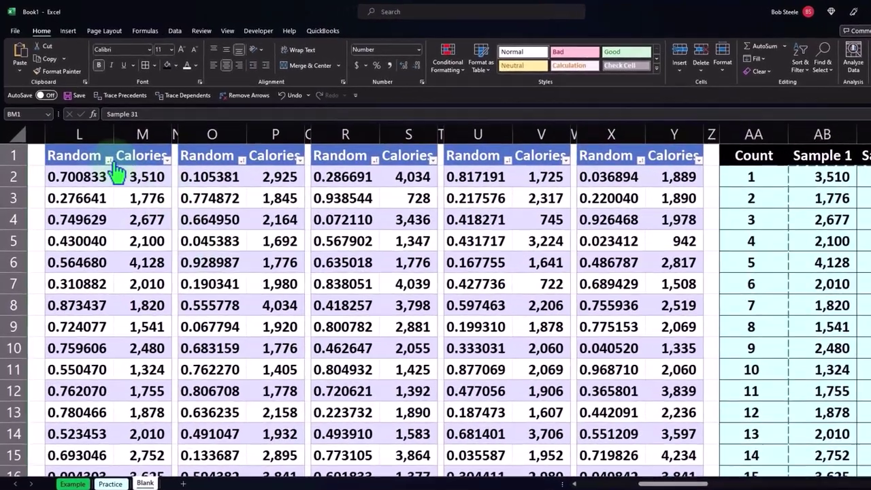
# - Sort Random columns L, O, R, U and X to redraw the Sample 1–5 values
pyautogui.click(117, 148)
pyautogui.press('Escape')
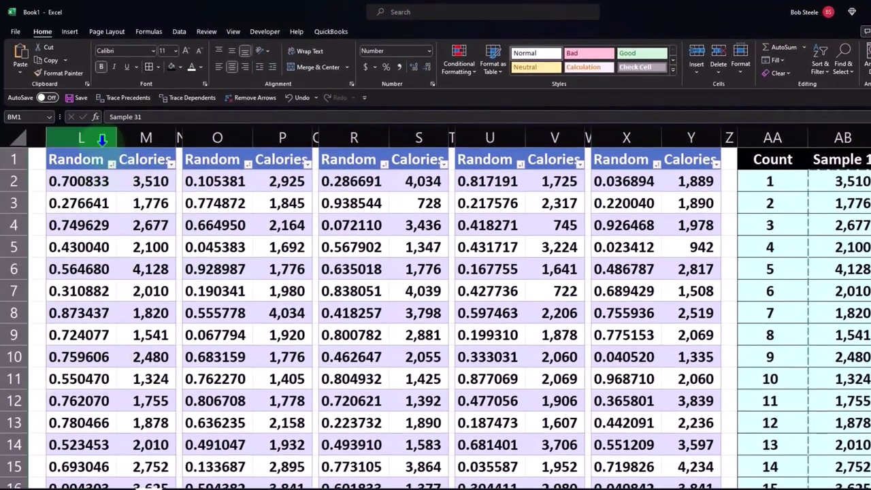
pyautogui.click(111, 165)
pyautogui.click(99, 172)
pyautogui.hscroll(-3, 128, 179)
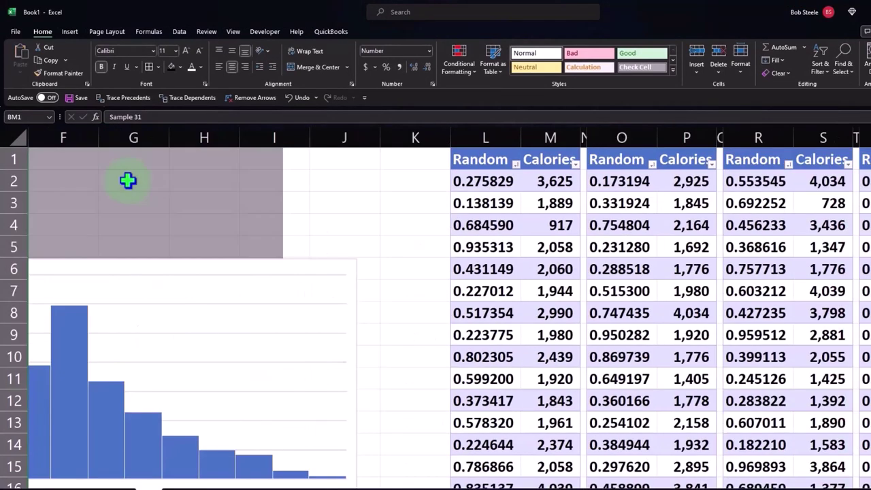
pyautogui.click(652, 164)
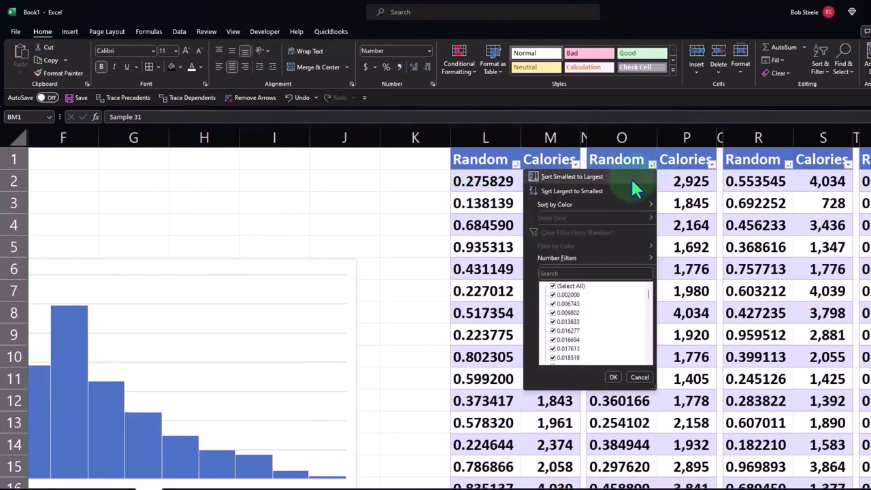
pyautogui.click(632, 177)
pyautogui.hscroll(2, 685, 176)
pyautogui.click(649, 165)
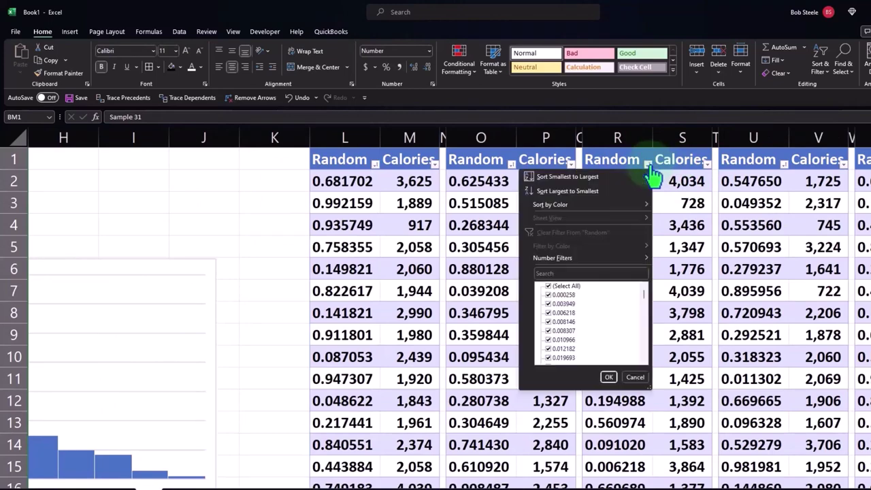
pyautogui.click(622, 177)
pyautogui.hscroll(2, 727, 178)
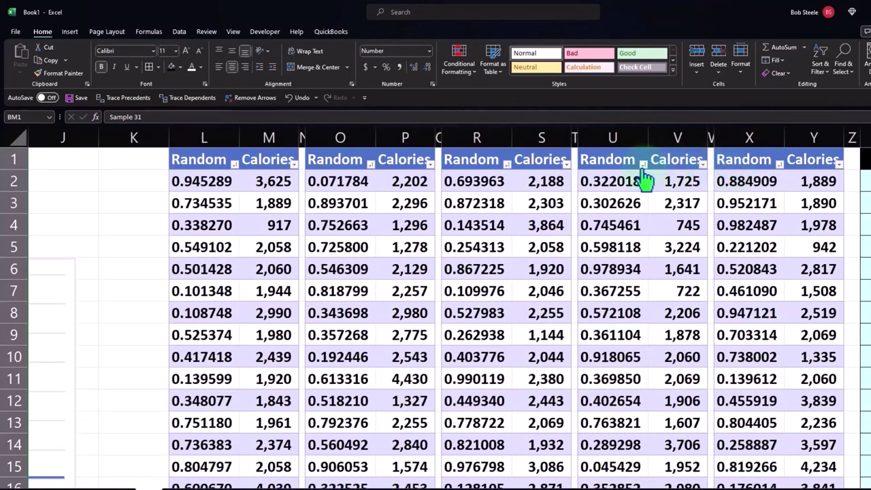
pyautogui.click(643, 165)
pyautogui.click(629, 174)
pyautogui.hscroll(2, 701, 179)
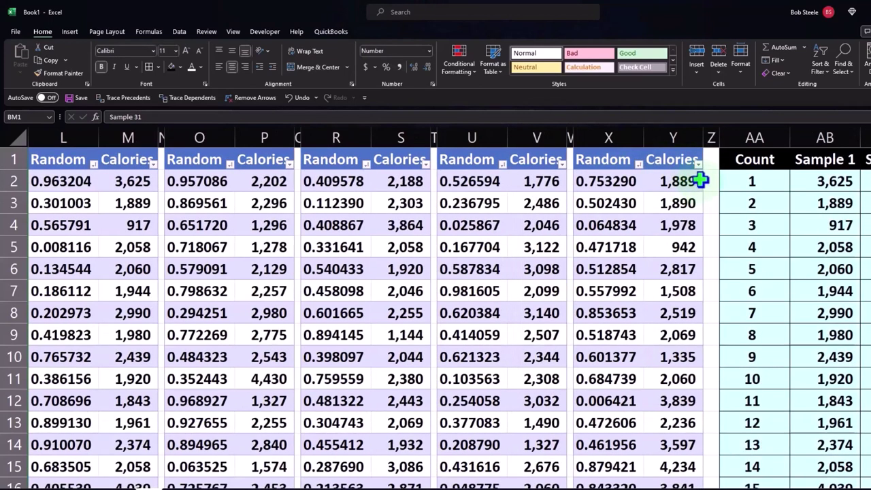
pyautogui.click(640, 164)
pyautogui.click(616, 173)
pyautogui.hscroll(2, 714, 449)
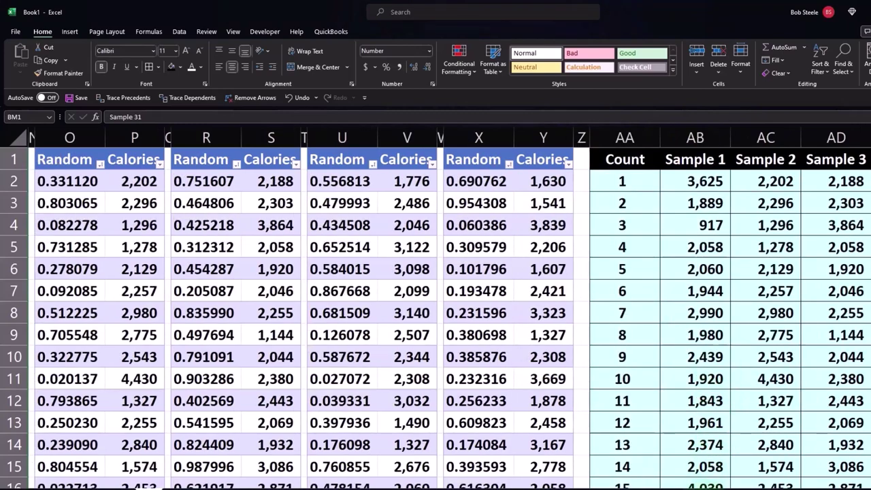
pyautogui.hscroll(3, 611, 367)
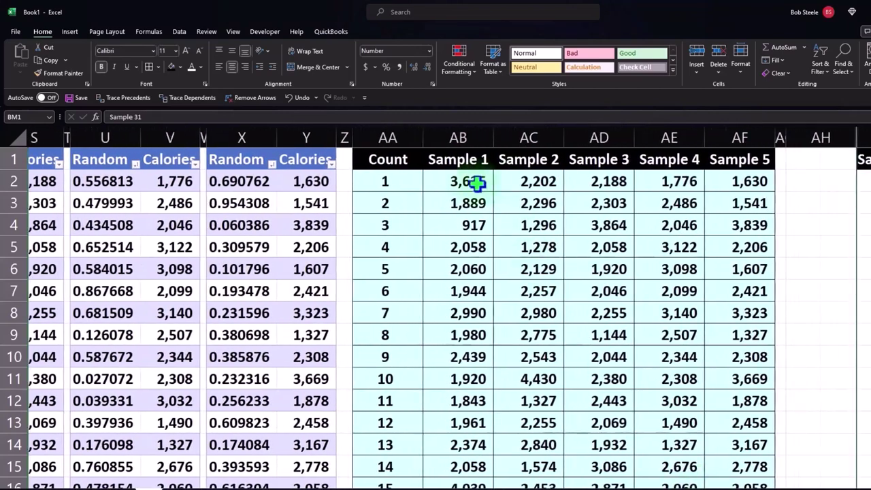
# - Copy AB2:AF21 and paste it at BW2 as values, then apply the copied formatting
pyautogui.moveTo(477, 182); pyautogui.dragTo(724, 459)
pyautogui.hotkey('ctrl', 'c')
pyautogui.scroll(2, 844, 258)
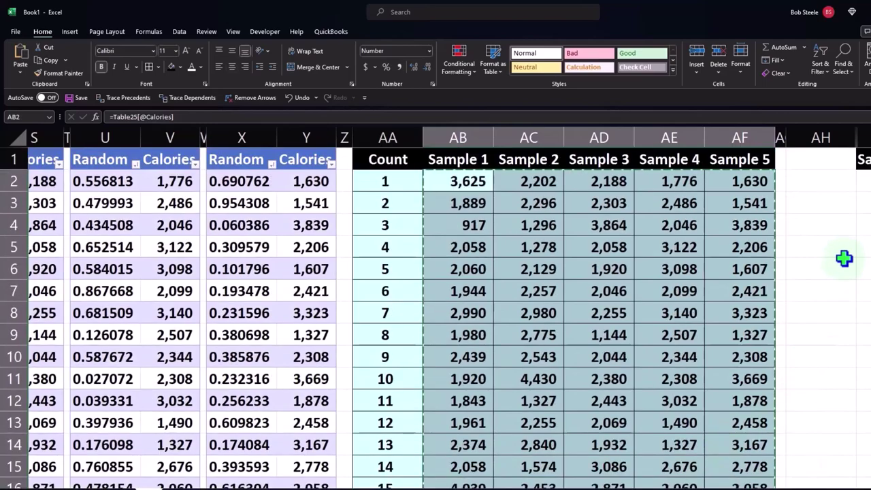
pyautogui.rightClick(869, 181)
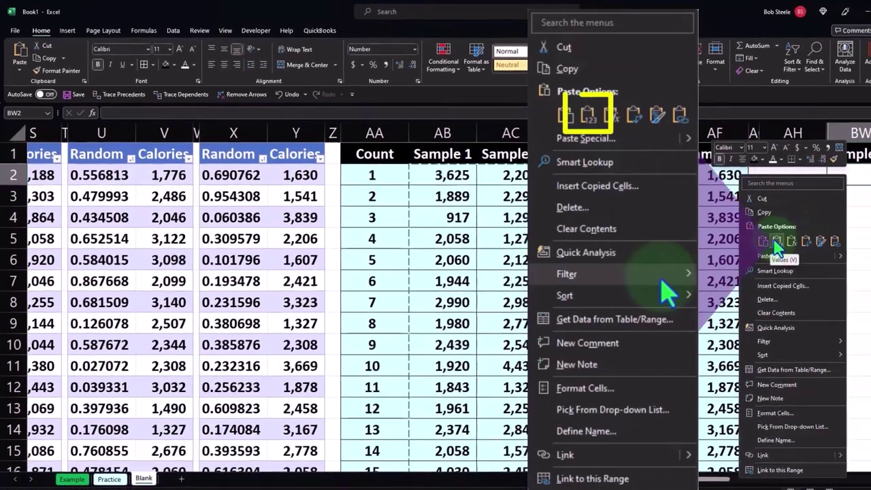
pyautogui.click(848, 228)
pyautogui.rightClick(799, 166)
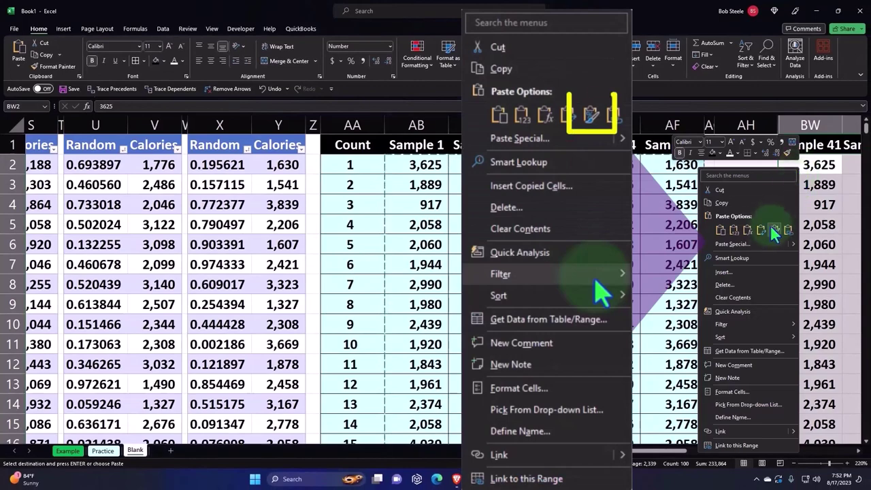
pyautogui.click(769, 232)
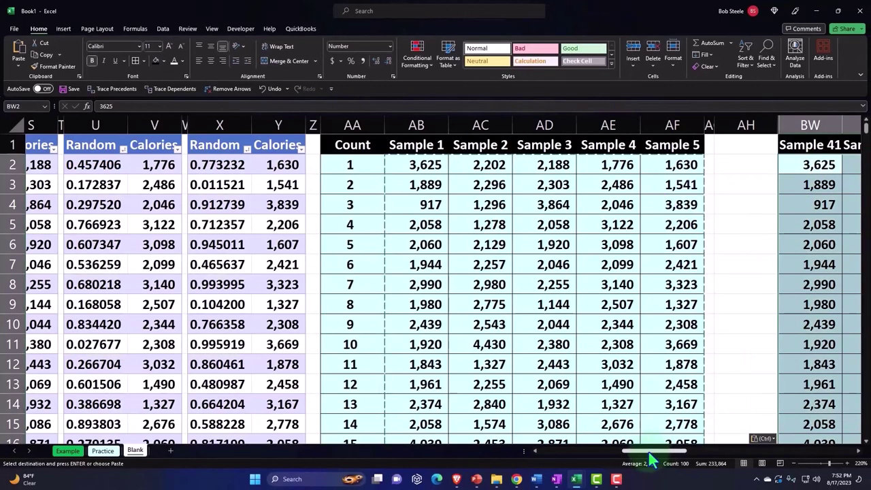
pyautogui.moveTo(649, 455); pyautogui.dragTo(615, 461)
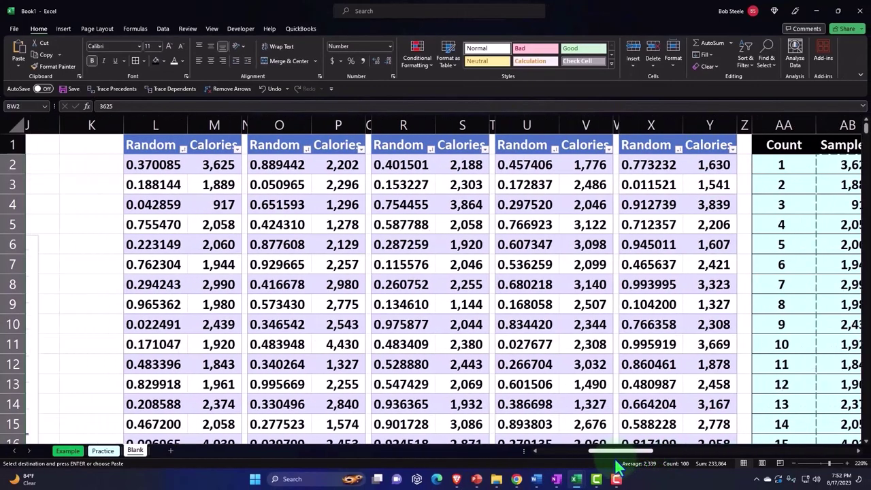
# - Open and dismiss the filter menu on Random columns L, O, R, U and X to recalculate Samples 1–5
pyautogui.click(182, 149)
pyautogui.press('Escape')
pyautogui.hscroll(-2, 294, 161)
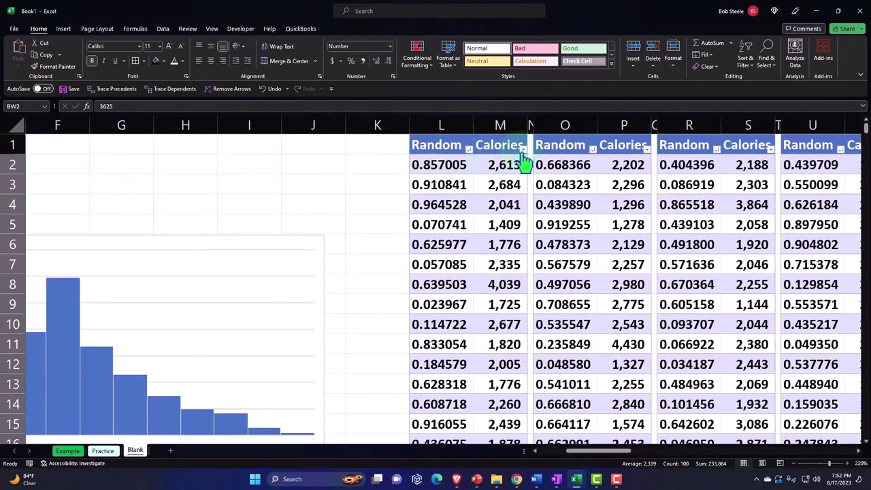
pyautogui.click(594, 150)
pyautogui.press('Escape')
pyautogui.hscroll(2, 600, 163)
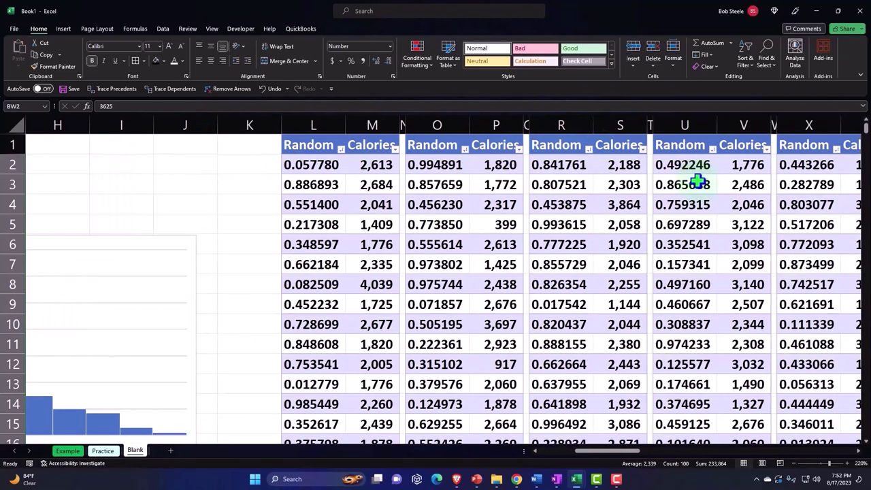
pyautogui.click(590, 149)
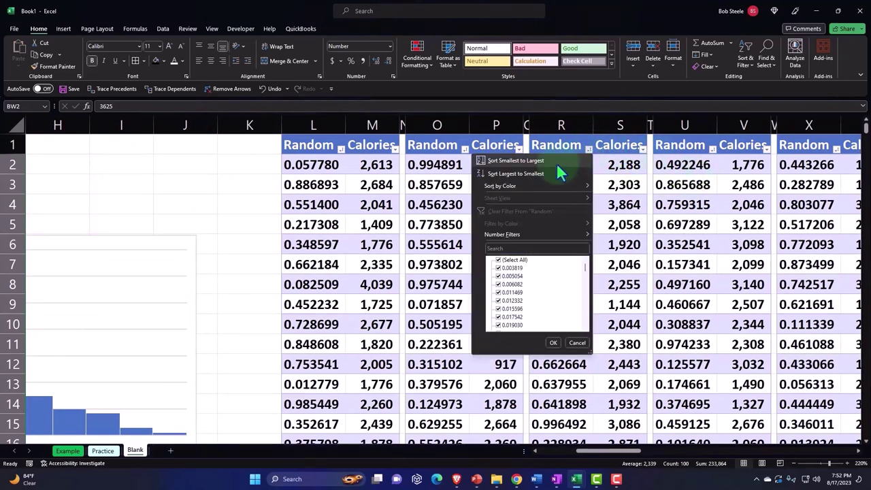
pyautogui.press('Escape')
pyautogui.hscroll(2, 629, 157)
pyautogui.click(589, 151)
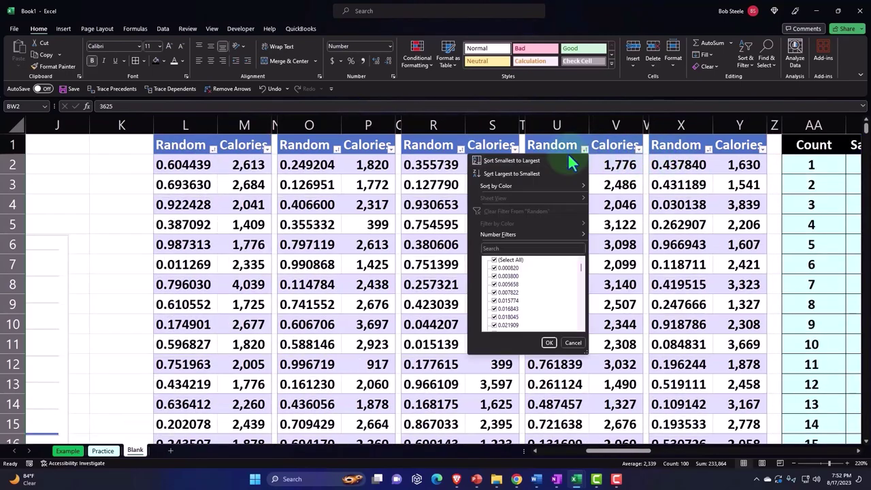
pyautogui.press('Escape')
pyautogui.hscroll(2, 681, 148)
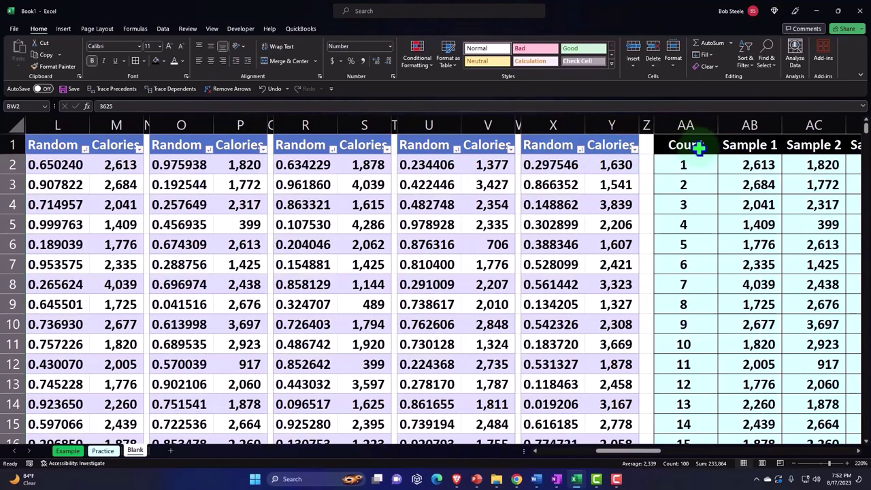
pyautogui.click(580, 149)
pyautogui.press('Escape')
pyautogui.hscroll(2, 586, 164)
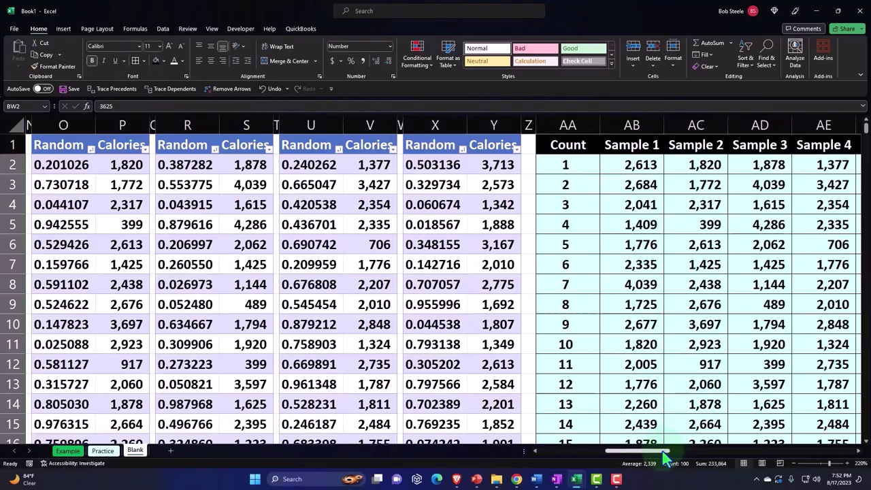
pyautogui.hscroll(2, 664, 455)
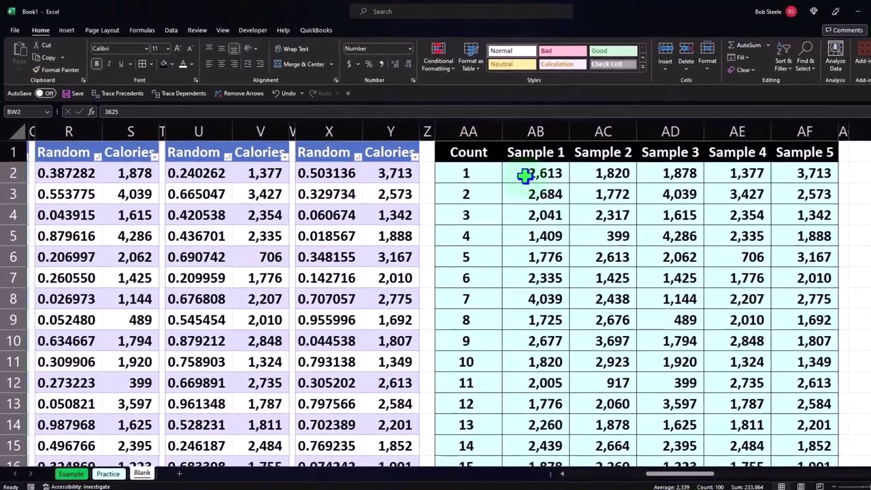
# - Paste the Sample 1–5 block at CB2 as values into Sample 46–50, then select columns BW:CF
pyautogui.moveTo(524, 176); pyautogui.dragTo(798, 432)
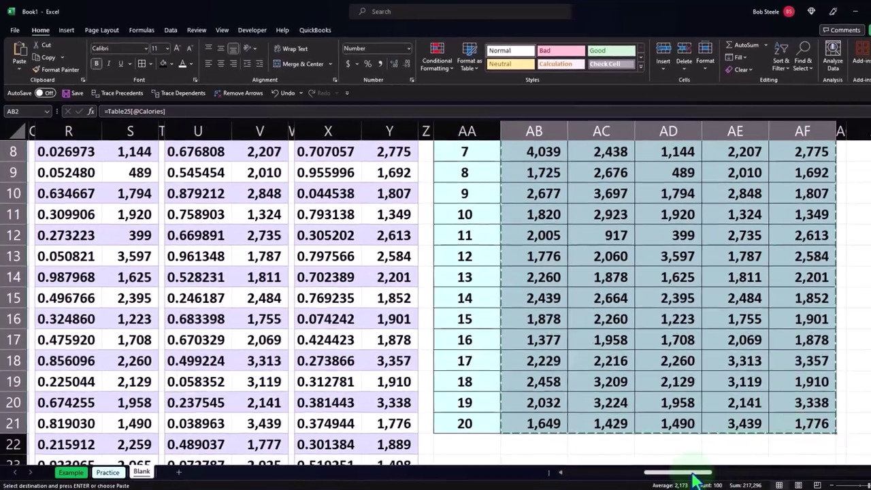
pyautogui.scroll(2, 763, 354)
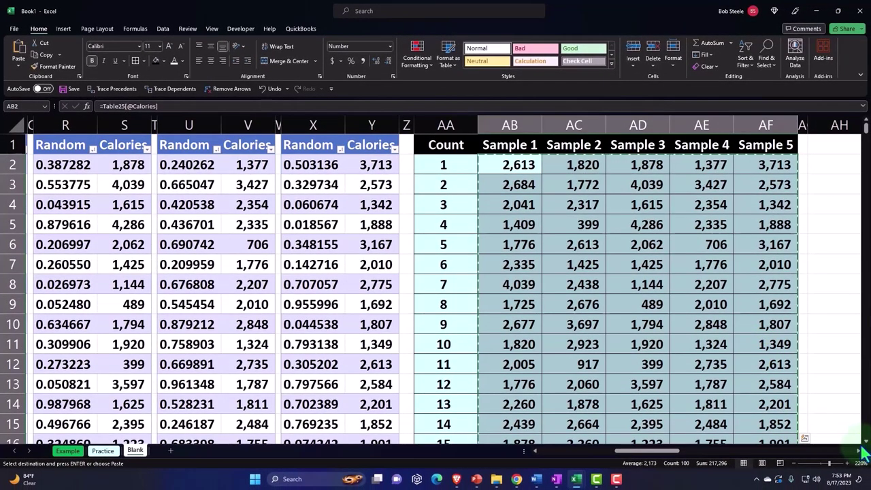
pyautogui.hscroll(8, 859, 452)
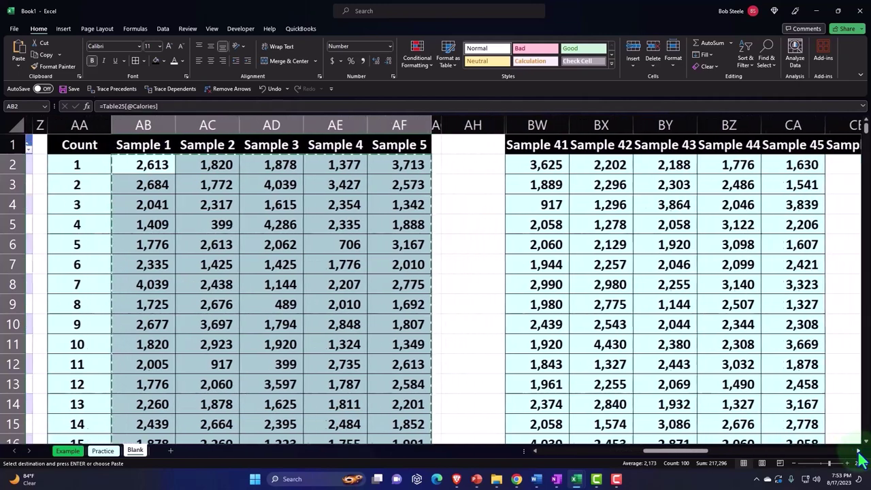
pyautogui.hscroll(5, 860, 452)
pyautogui.click(627, 247)
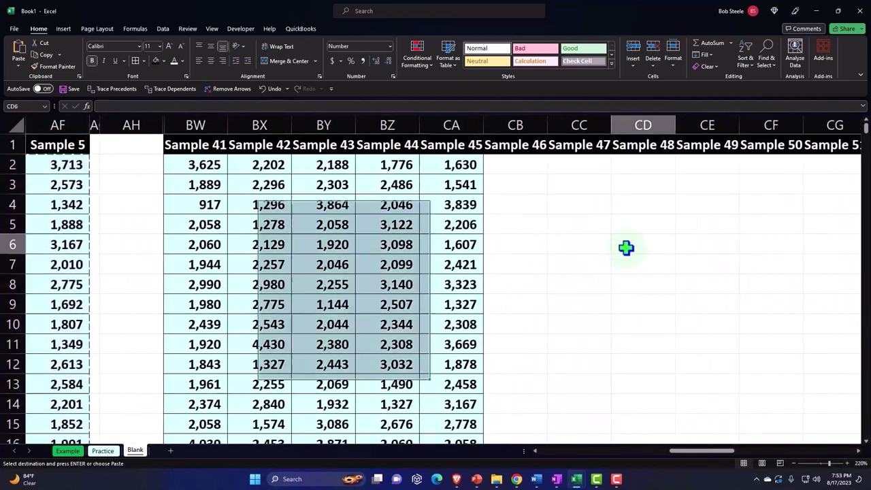
pyautogui.click(503, 169)
pyautogui.rightClick(506, 166)
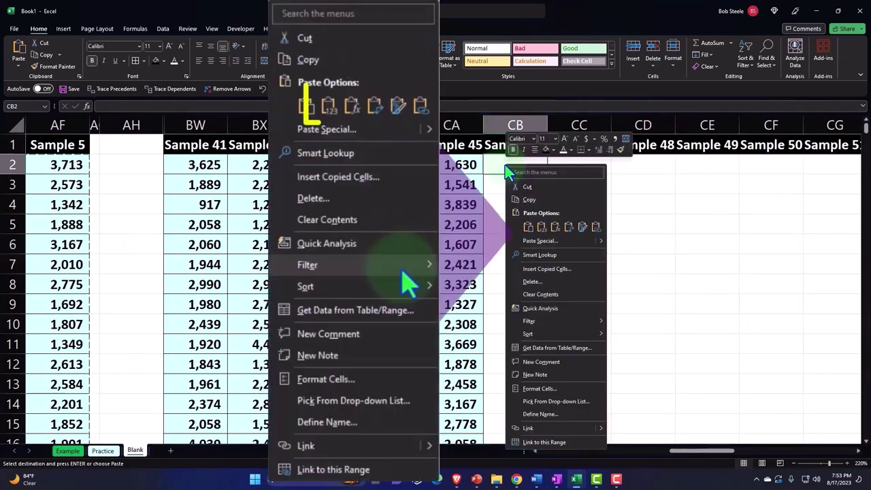
pyautogui.click(543, 232)
pyautogui.rightClick(539, 223)
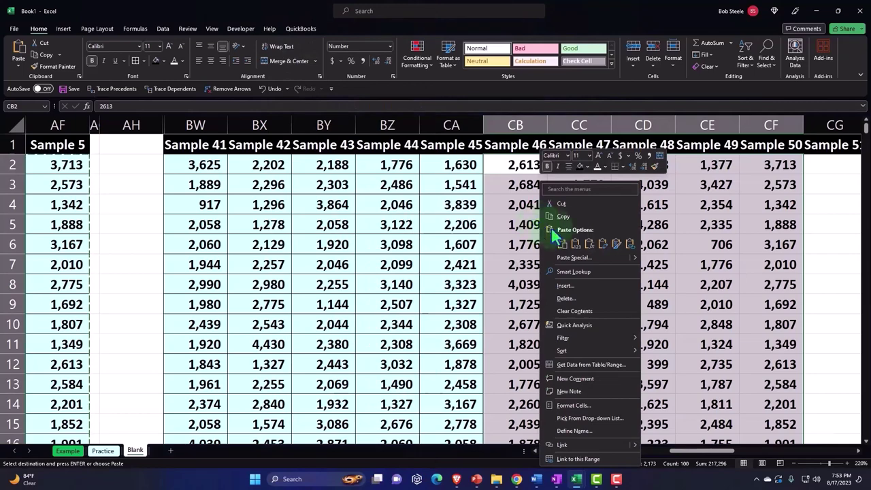
pyautogui.click(586, 243)
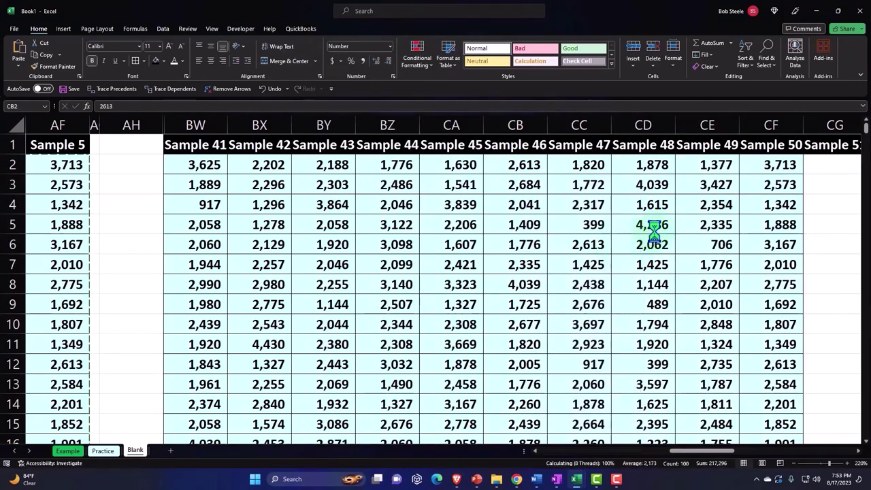
pyautogui.moveTo(767, 123); pyautogui.dragTo(209, 205)
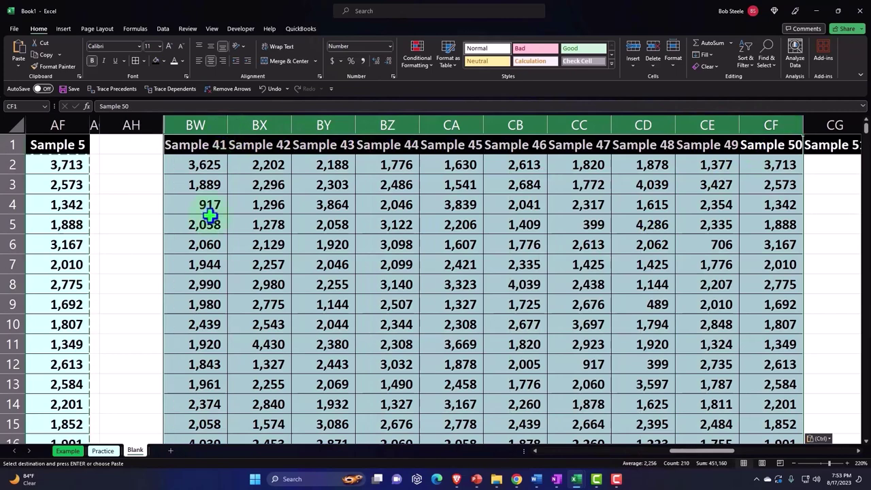
# - Hide the selected Sample 41–50 columns
pyautogui.rightClick(210, 215)
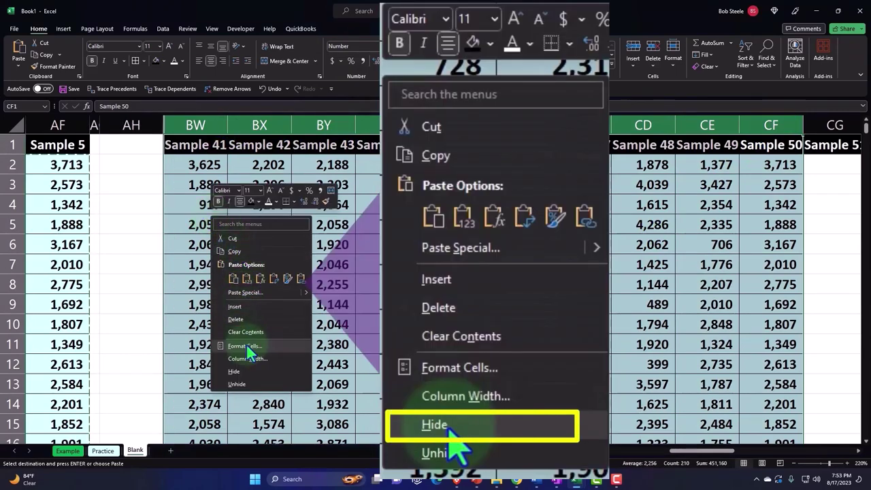
pyautogui.click(249, 372)
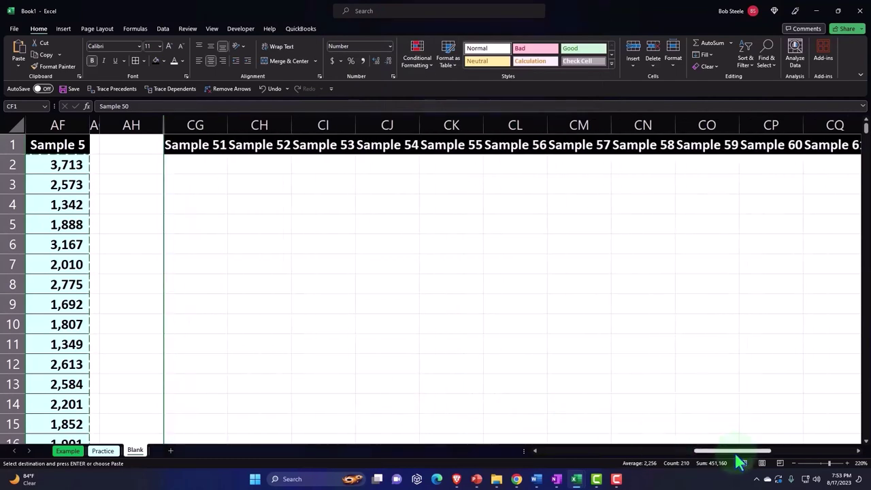
pyautogui.hscroll(-5, 741, 463)
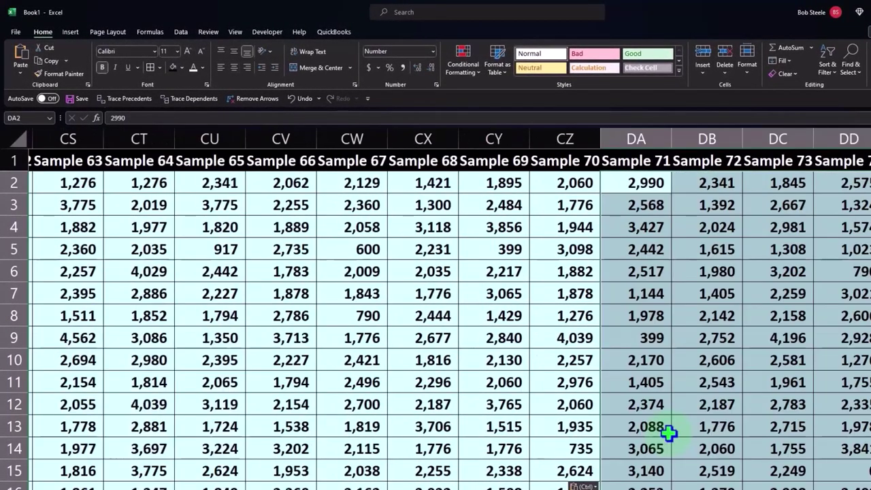
# - Check the sample header row from Sample 68 out to the end and back toward Sample 3
pyautogui.click(456, 254)
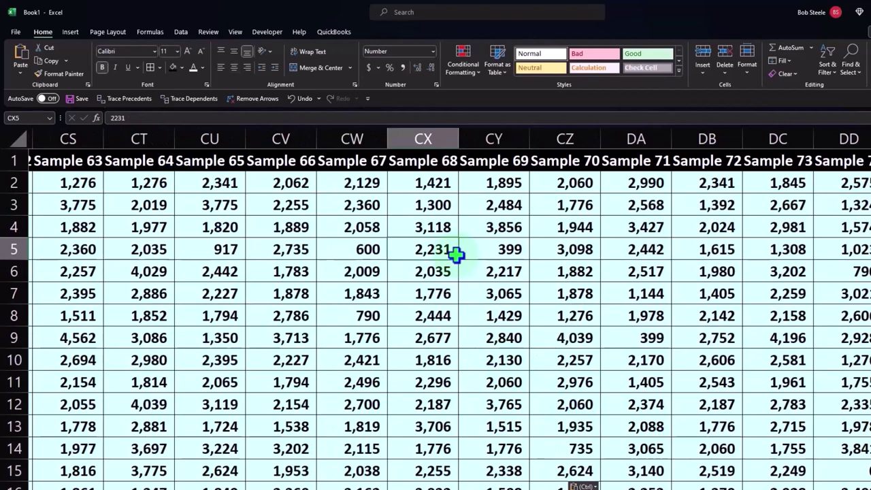
pyautogui.press('Up')
pyautogui.press('Up')
pyautogui.press('Up')
pyautogui.press('Up')
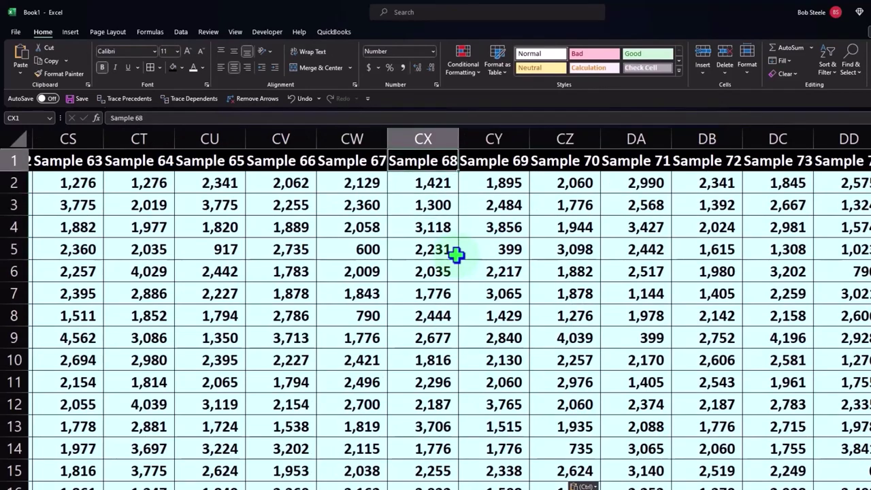
pyautogui.press('Right')
pyautogui.press('Right')
pyautogui.press('Right')
pyautogui.press('Right')
pyautogui.press('Right')
pyautogui.press('Right')
pyautogui.press('Right')
pyautogui.press('Right')
pyautogui.press('Right')
pyautogui.press('Right')
pyautogui.press('Right')
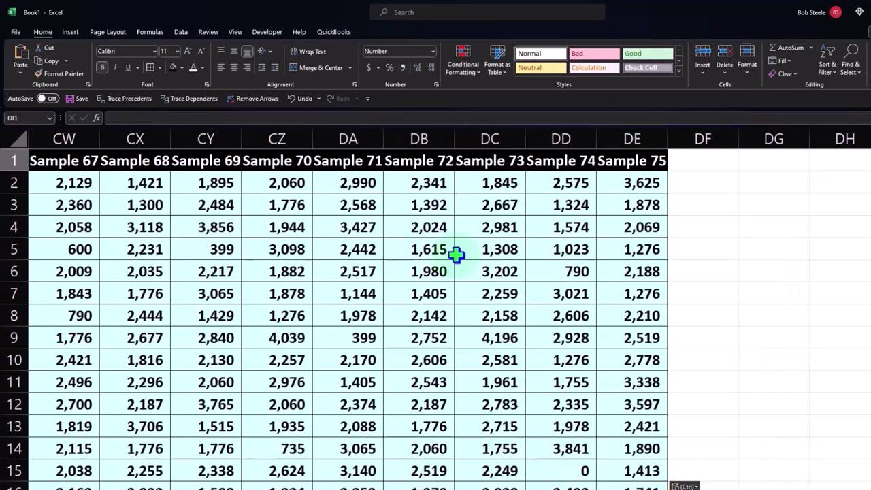
pyautogui.press('Left')
pyautogui.press('Left')
pyautogui.press('Left')
pyautogui.press('Left')
pyautogui.press('Left')
pyautogui.press('Left')
pyautogui.press('Left')
pyautogui.press('Left')
pyautogui.press('Left')
pyautogui.press('Left')
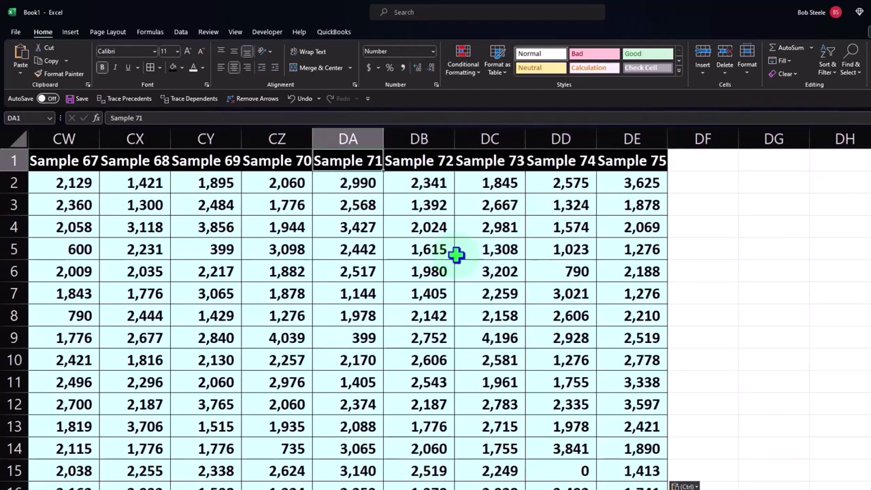
pyautogui.press('Left')
pyautogui.press('Left')
pyautogui.press('Left')
pyautogui.press('Left')
pyautogui.press('Left')
pyautogui.press('Left')
pyautogui.press('Left')
pyautogui.press('Left')
pyautogui.press('Left')
pyautogui.press('Left')
pyautogui.press('Left')
pyautogui.press('Left')
pyautogui.press('Left')
pyautogui.press('Left')
pyautogui.press('Left')
pyautogui.press('Left')
pyautogui.press('Left')
pyautogui.press('Left')
pyautogui.press('Left')
pyautogui.press('Left')
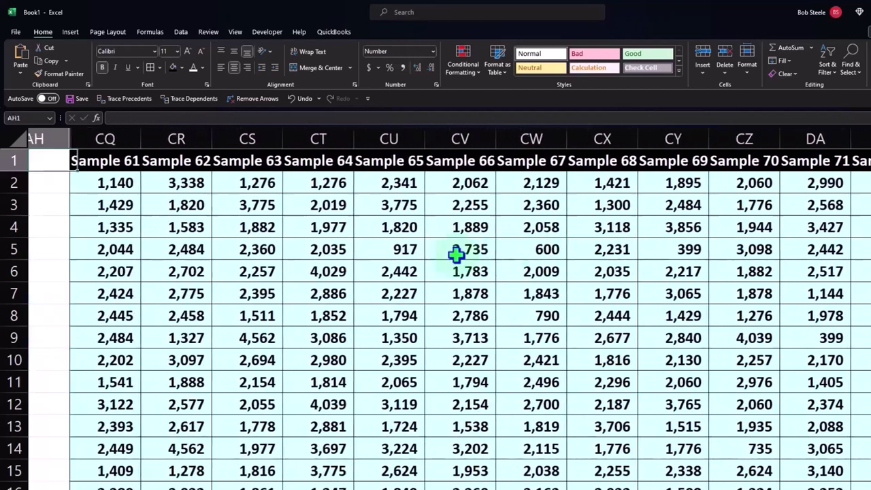
pyautogui.press('Left')
pyautogui.press('Left')
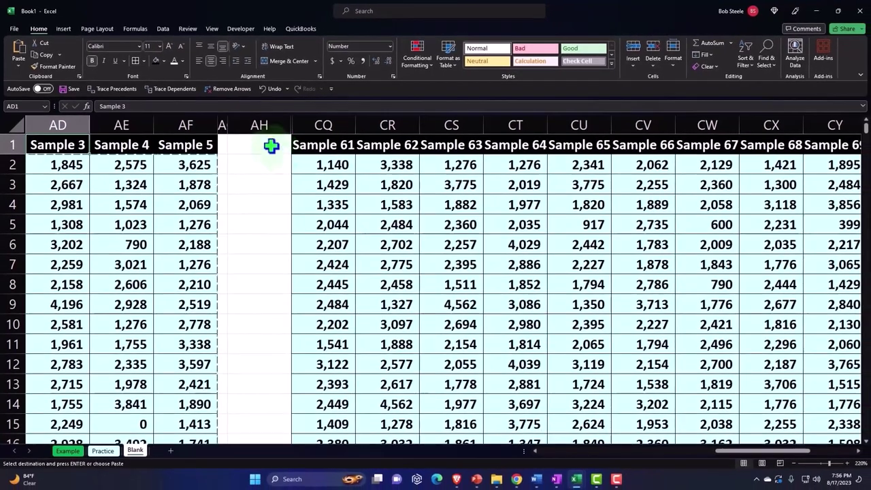
# - Unhide every hidden sample column across columns AF through CV, then select cell AI10
pyautogui.click(262, 124)
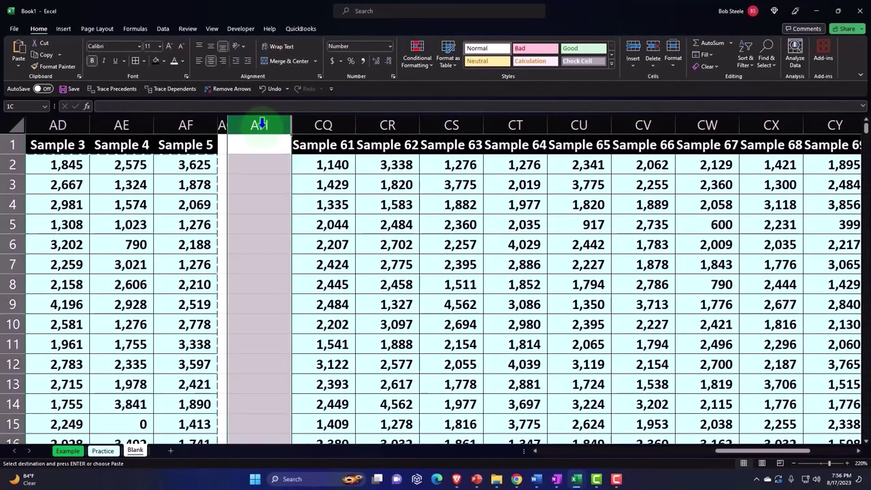
pyautogui.moveTo(261, 124); pyautogui.dragTo(313, 124)
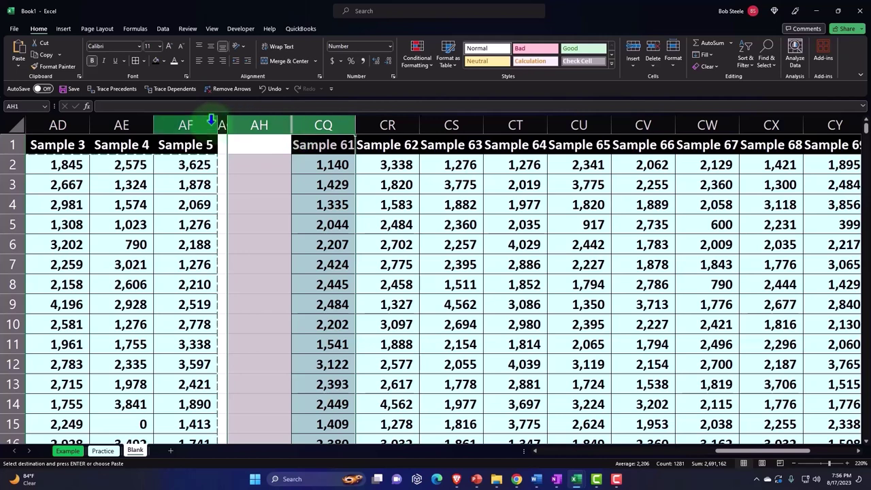
pyautogui.moveTo(185, 122); pyautogui.dragTo(622, 121)
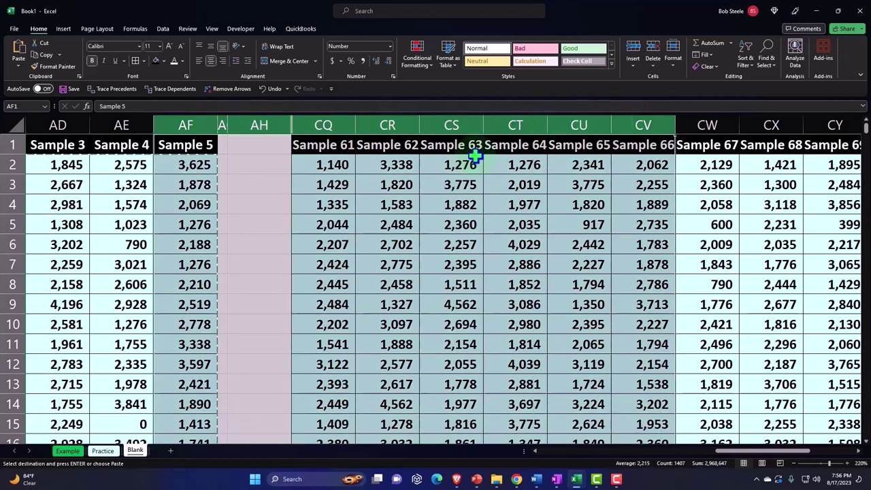
pyautogui.rightClick(268, 177)
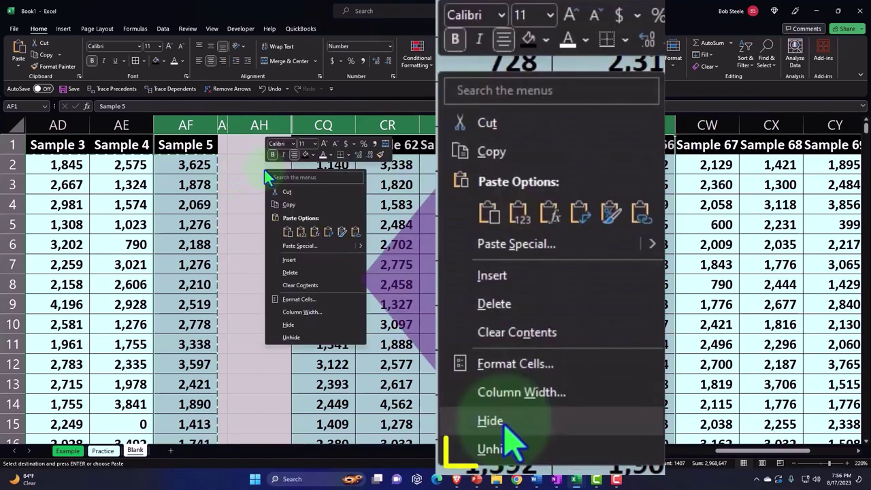
pyautogui.click(291, 340)
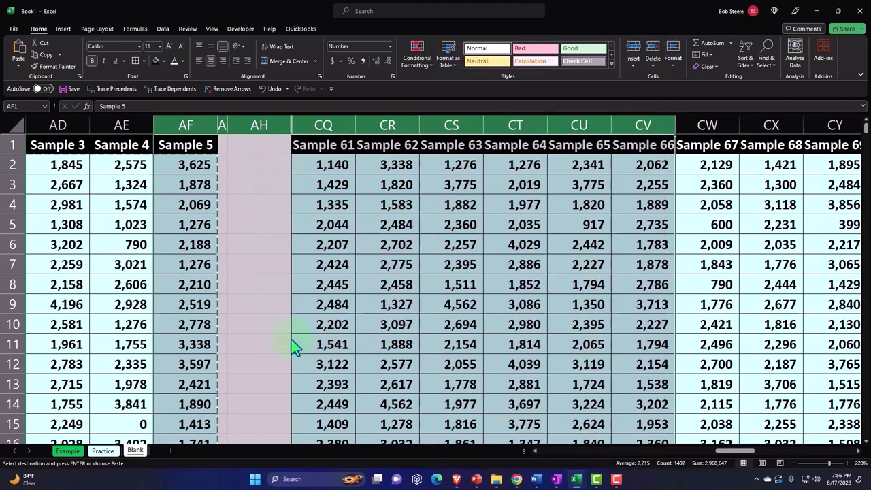
pyautogui.click(325, 323)
# - Enter the label 'Average' in cell AH22 below the sample data
pyautogui.scroll(-3, 325, 323)
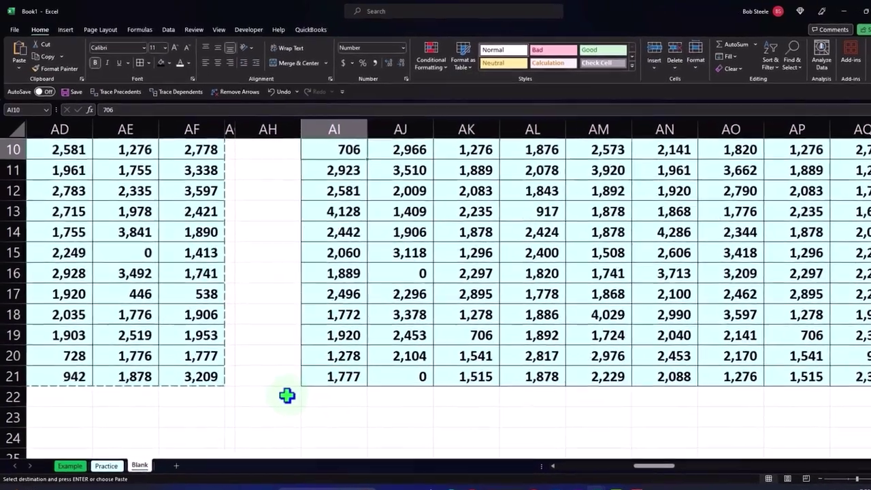
pyautogui.click(278, 383)
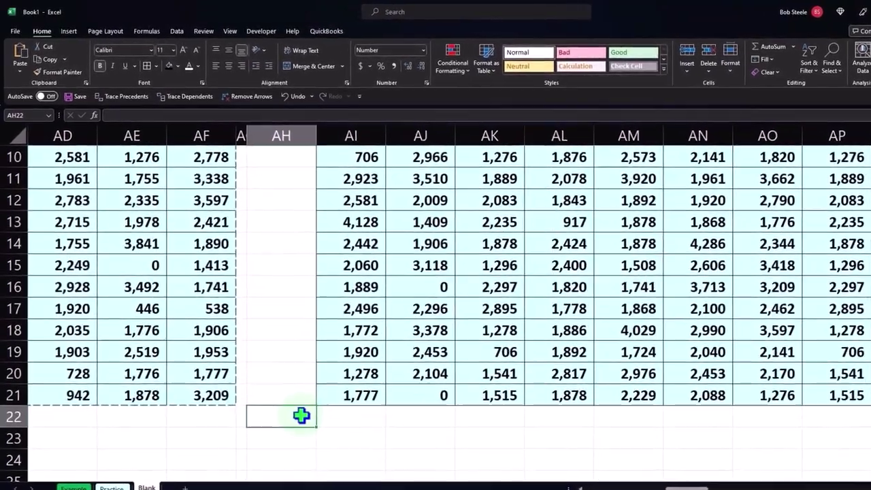
pyautogui.write('A')
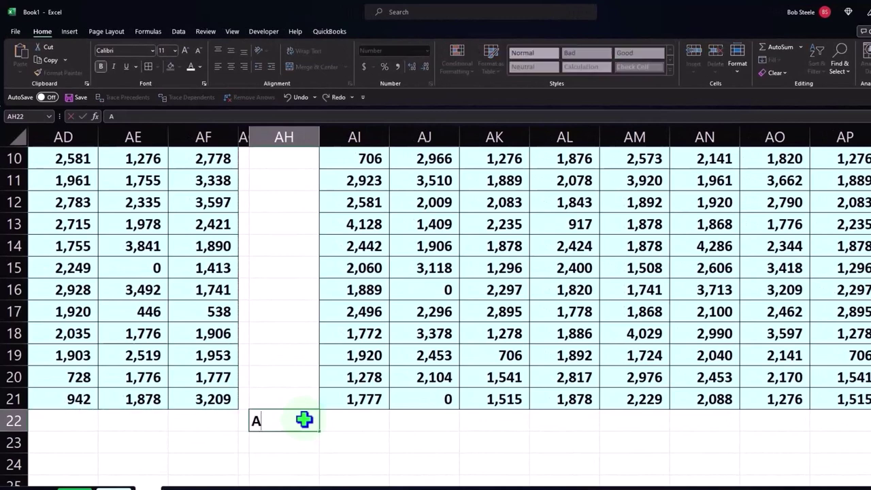
pyautogui.write('ve')
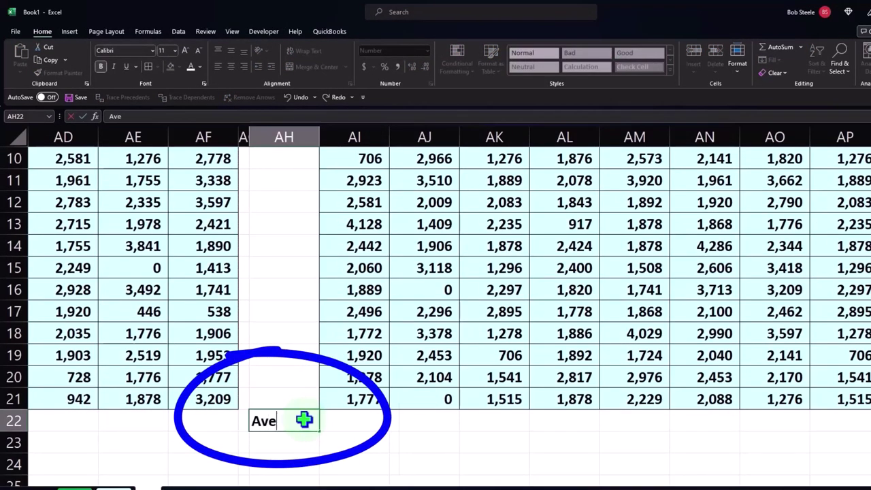
pyautogui.write('rage')
pyautogui.press('Tab')
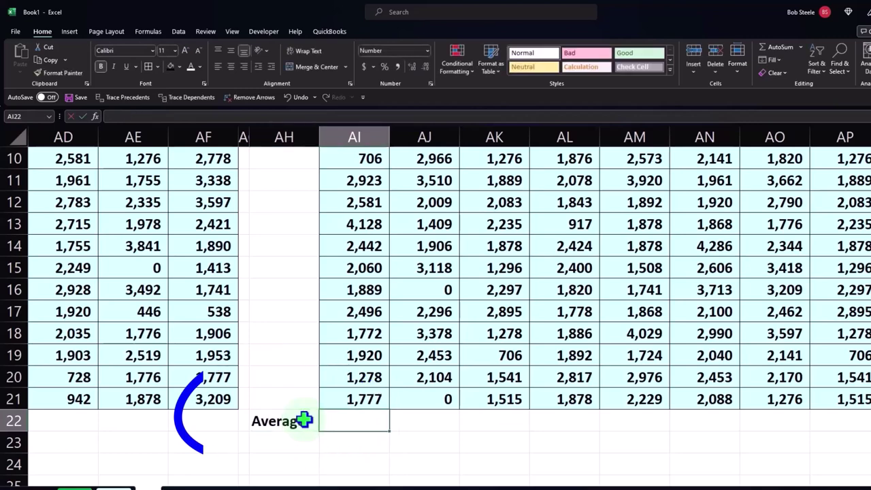
pyautogui.scroll(3, 419, 417)
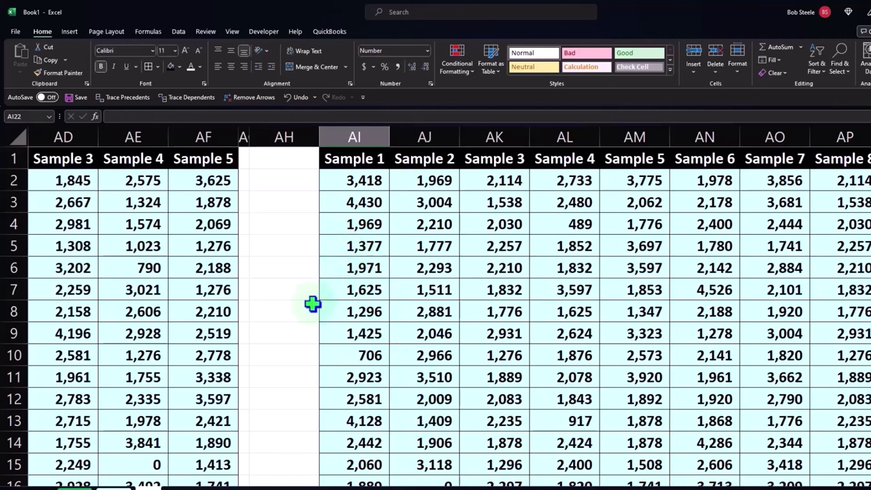
pyautogui.scroll(-3, 309, 307)
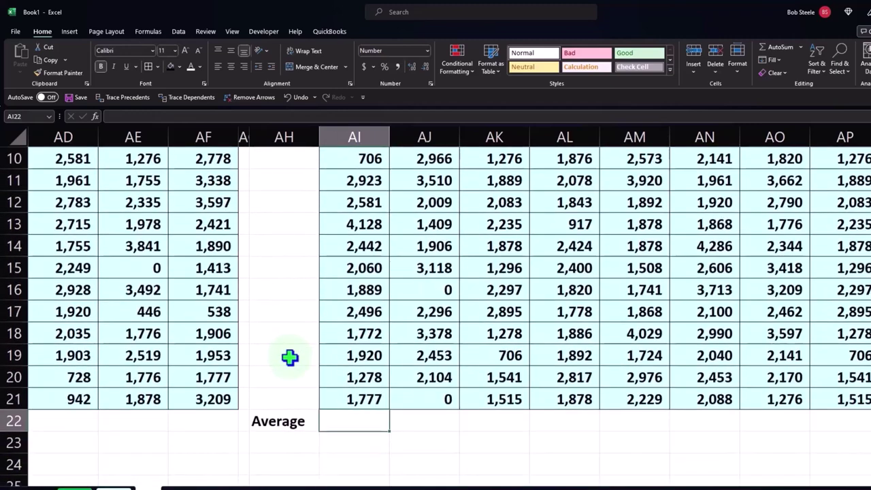